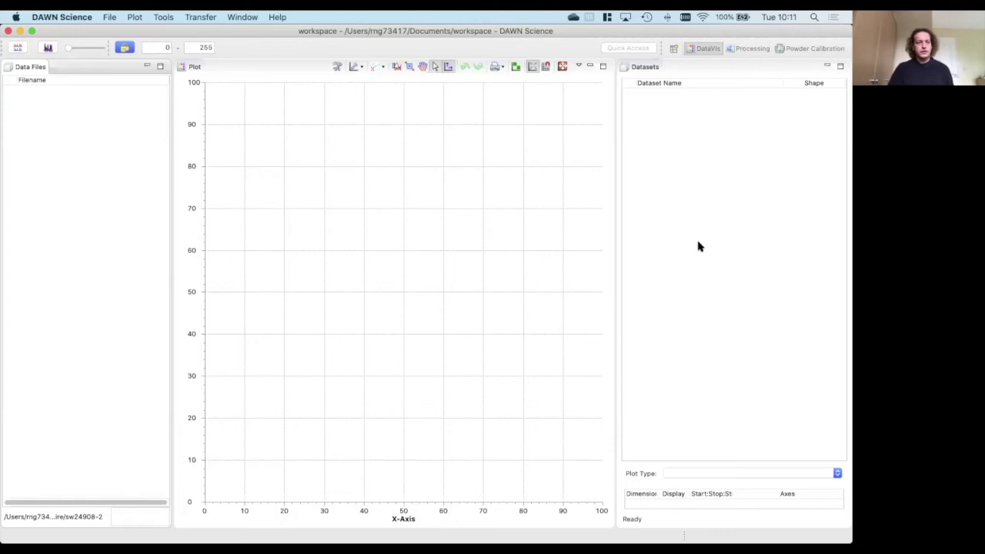
{"action": "key", "text": "ctrl+Up"}
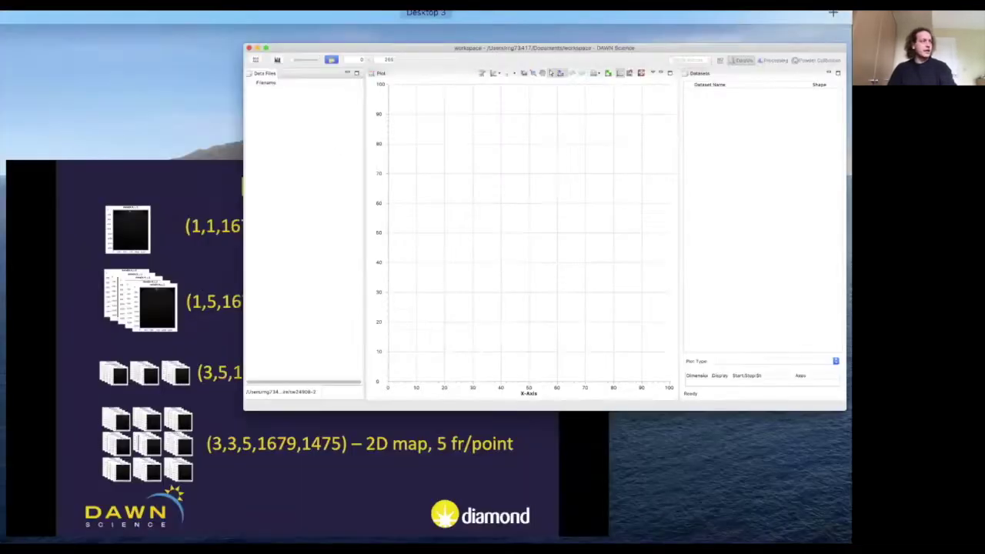
{"action": "key", "text": "ctrl+Up"}
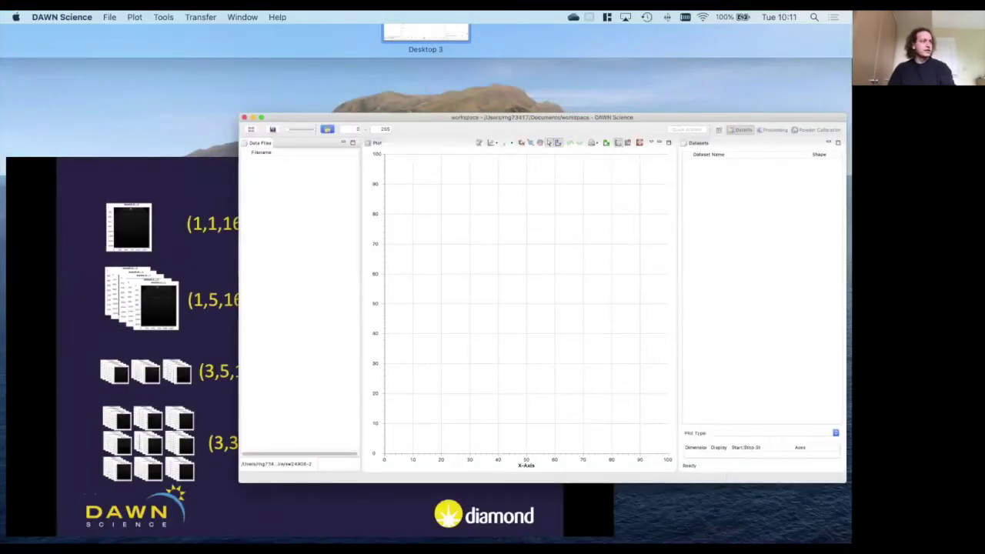
{"action": "key", "text": "ctrl+Right"}
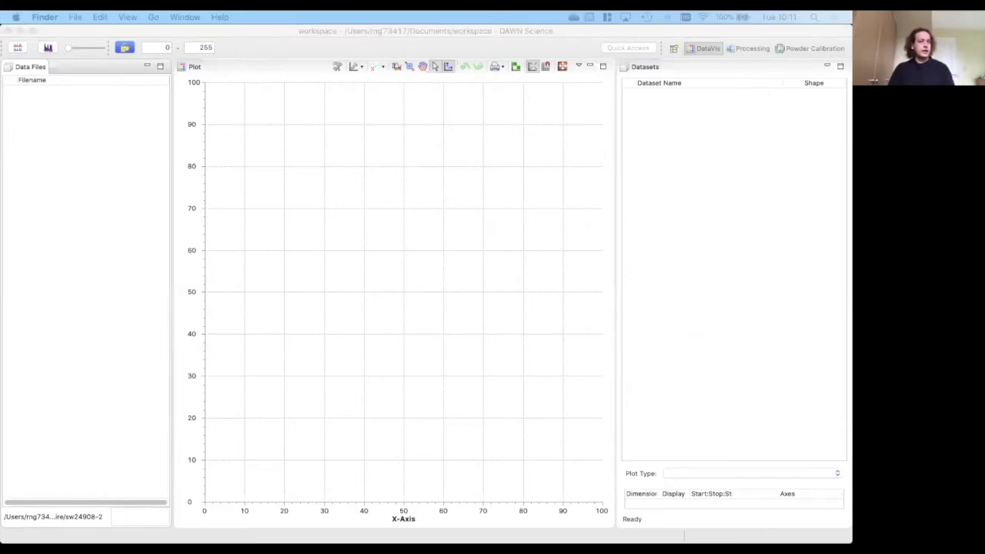
{"action": "key", "text": "ctrl+Up"}
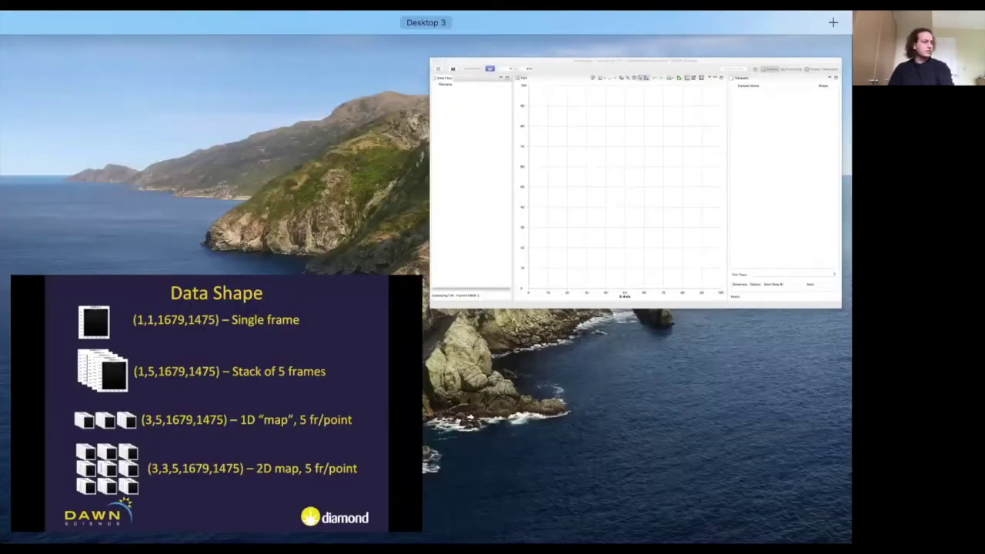
{"action": "key", "text": "ctrl+Up"}
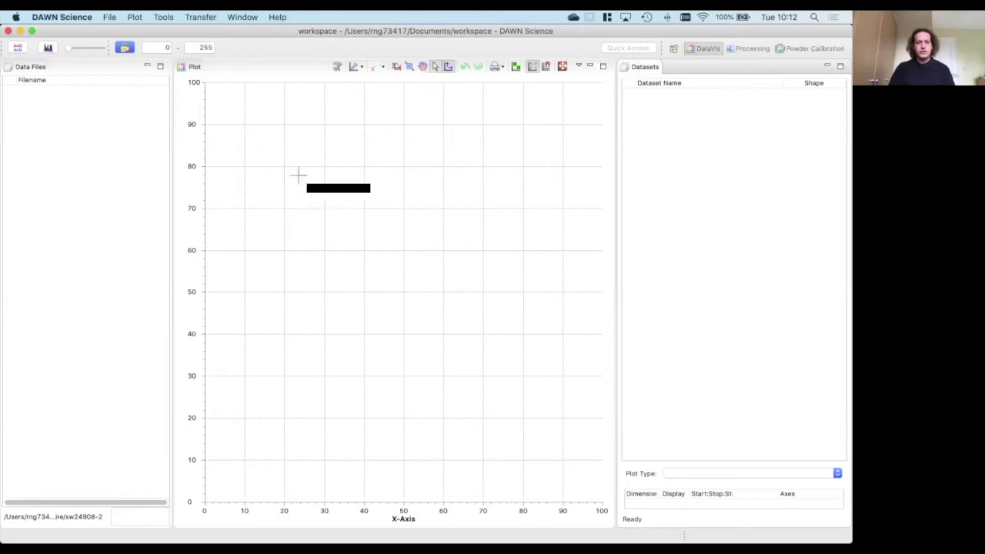
Switch to Processing, glance at the Powder Calibration perspective, then return to Processing.
{"action": "left_click", "coordinate": [747, 49]}
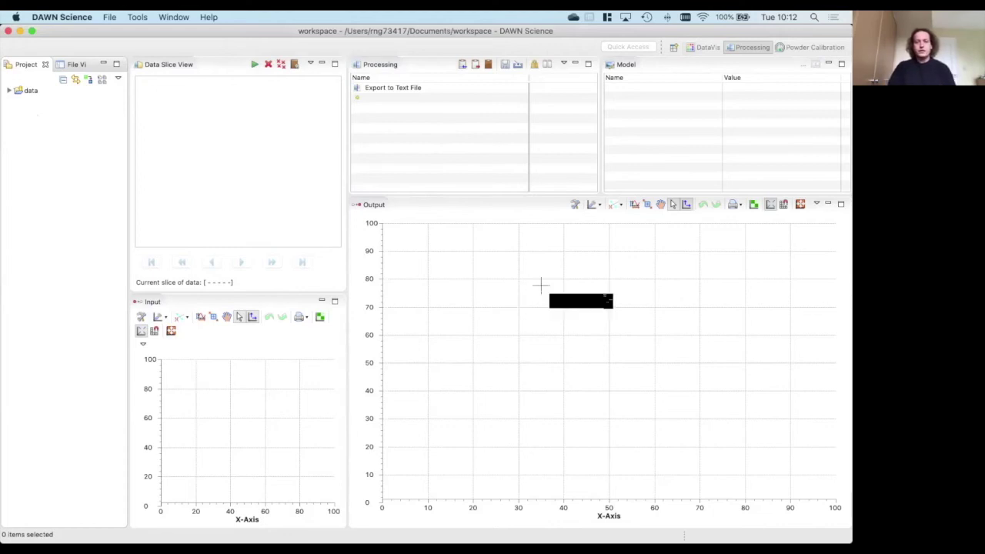
{"action": "left_click", "coordinate": [797, 48]}
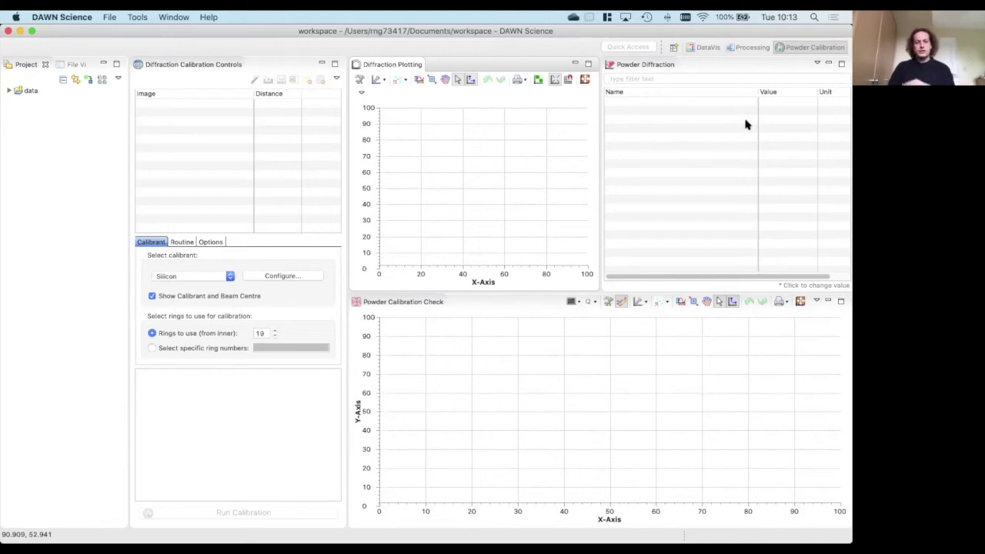
{"action": "left_click", "coordinate": [750, 48]}
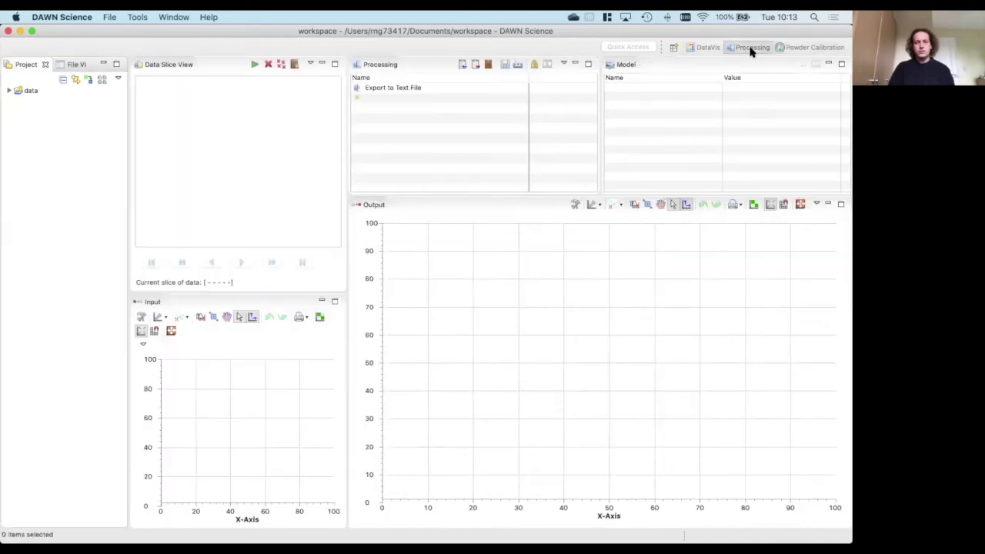
Load pow_M99S5_1_0001.cbf from data > examples as a 2D image for processing.
{"action": "left_click", "coordinate": [14, 93]}
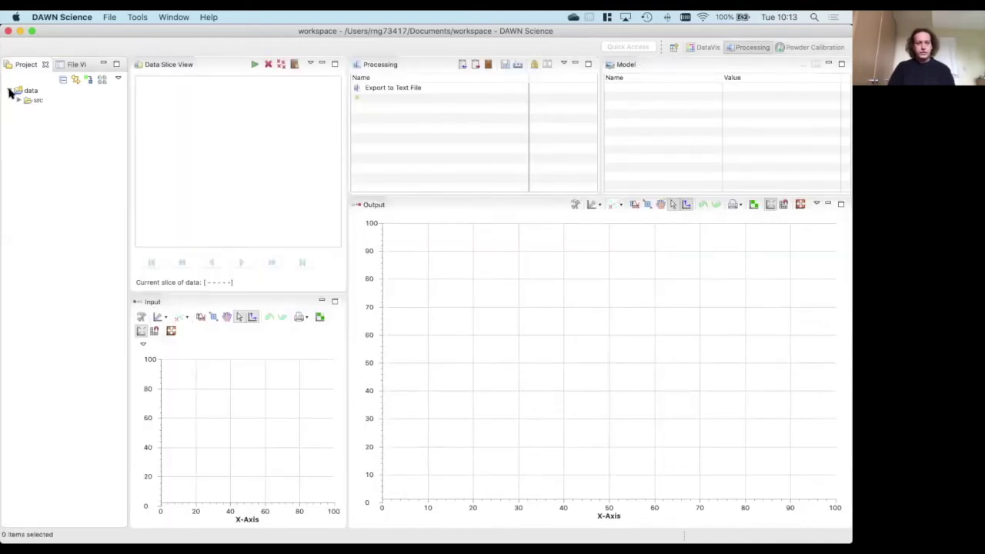
{"action": "left_click", "coordinate": [20, 100]}
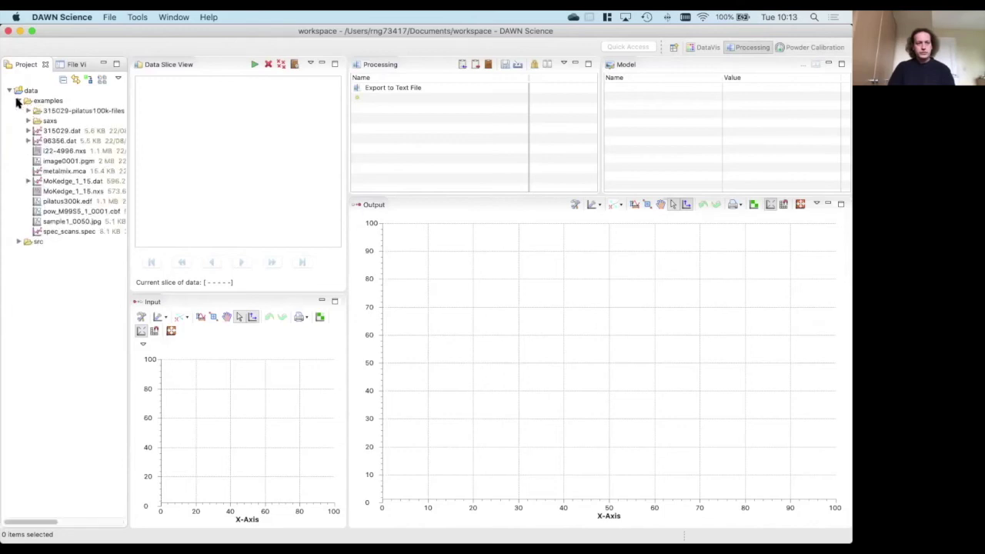
{"action": "double_click", "coordinate": [58, 212]}
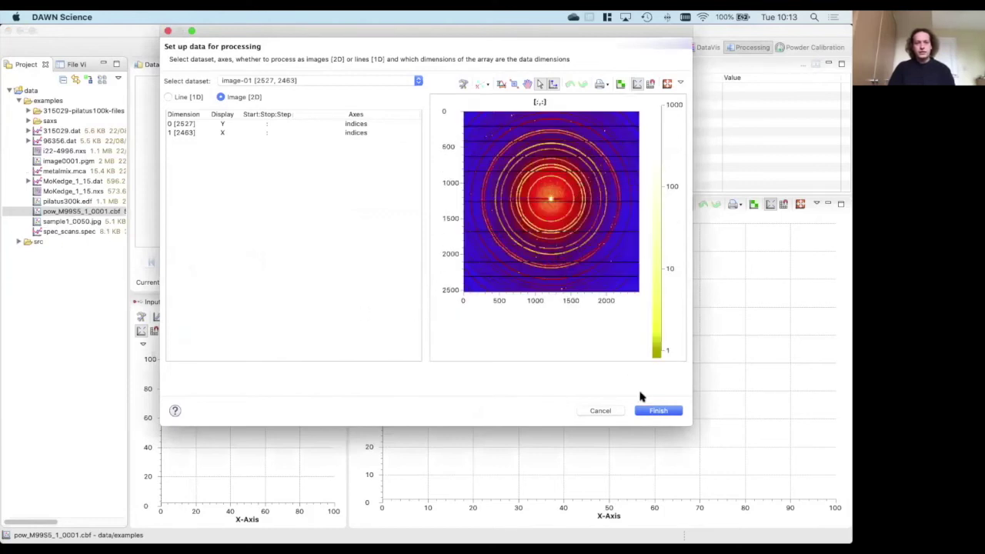
{"action": "left_click", "coordinate": [651, 412]}
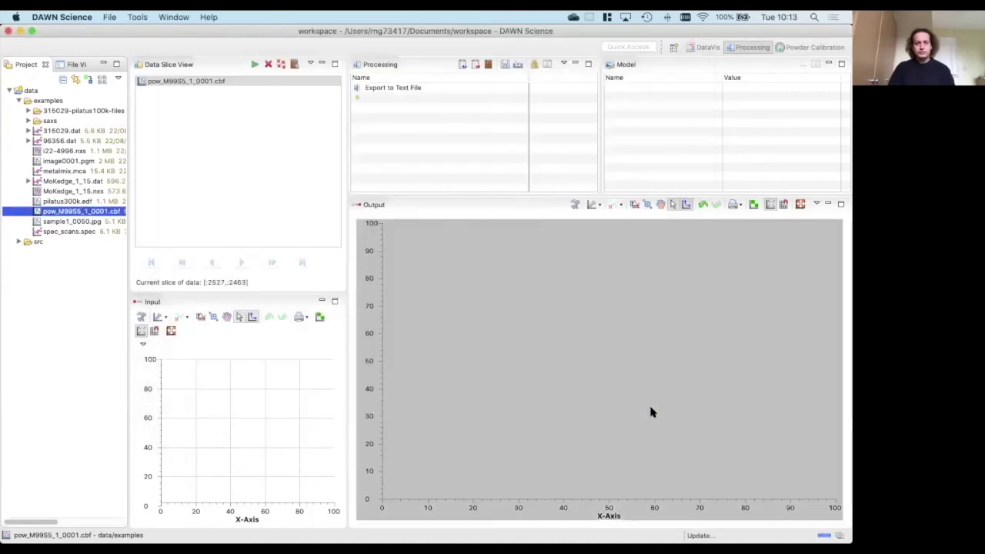
Clear the existing processing pipeline after confirming.
{"action": "left_click", "coordinate": [487, 64]}
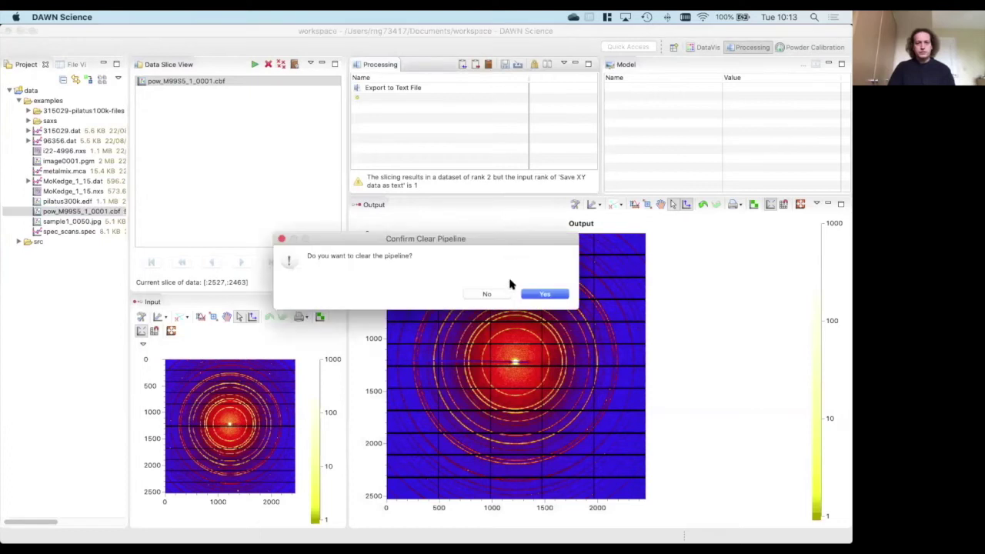
{"action": "left_click", "coordinate": [546, 294]}
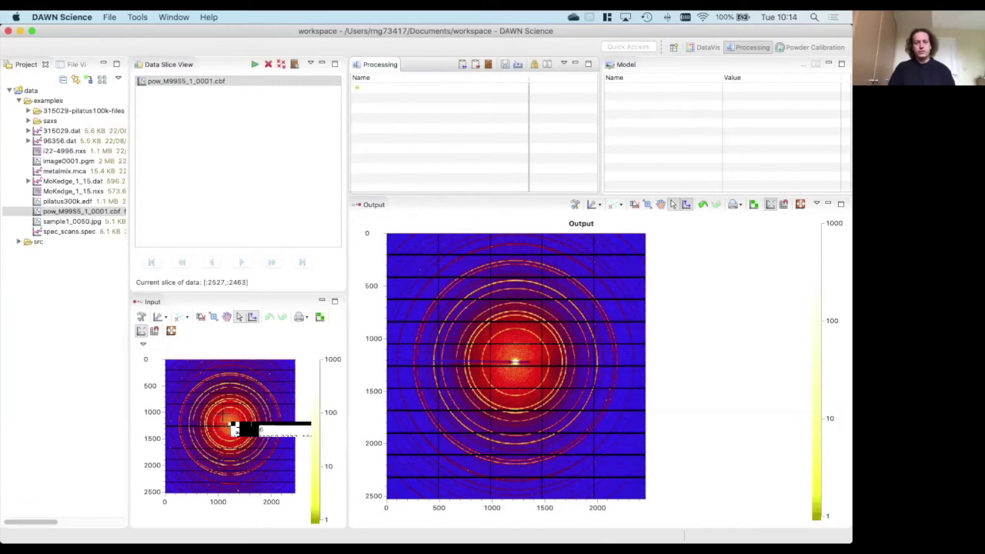
{"action": "left_click", "coordinate": [415, 88]}
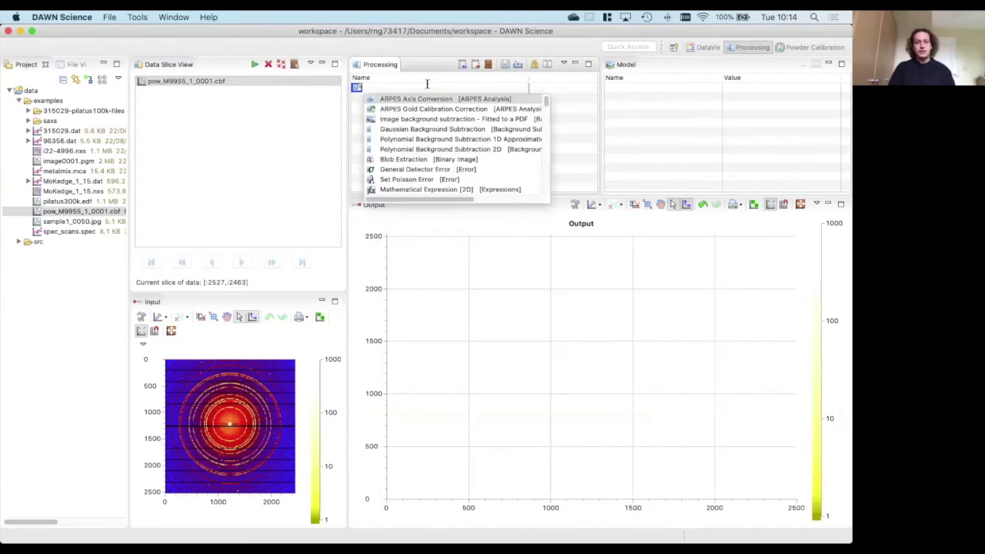
Add Azimuthal Integration [XRD2 Integration] to the pipeline via the 'azi' search.
{"action": "type", "text": "azi"}
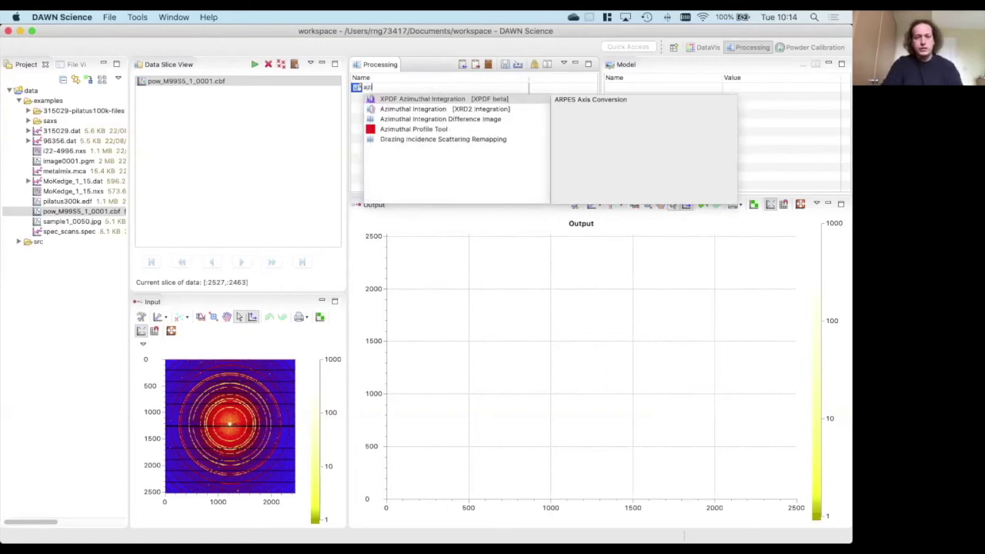
{"action": "key", "text": "Down"}
{"action": "key", "text": "Return"}
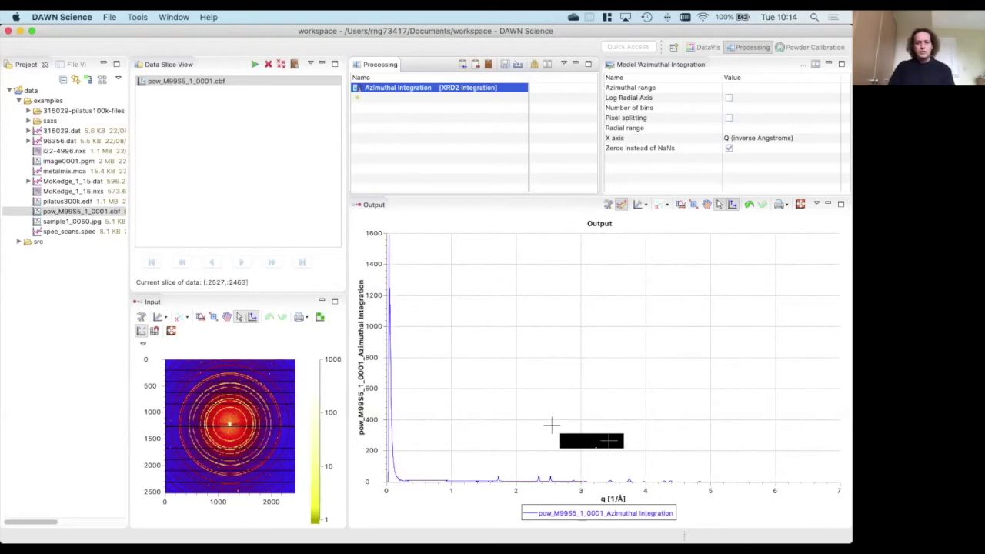
Set the integrated profile plot to a logarithmic intensity axis with a linear q axis.
{"action": "left_click", "coordinate": [530, 329]}
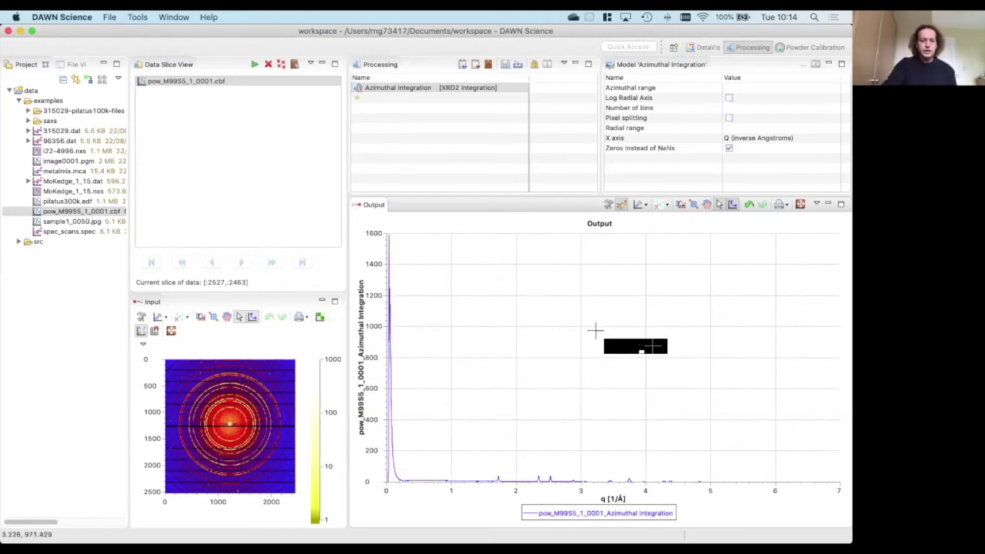
{"action": "key", "text": "l"}
{"action": "key", "text": "l"}
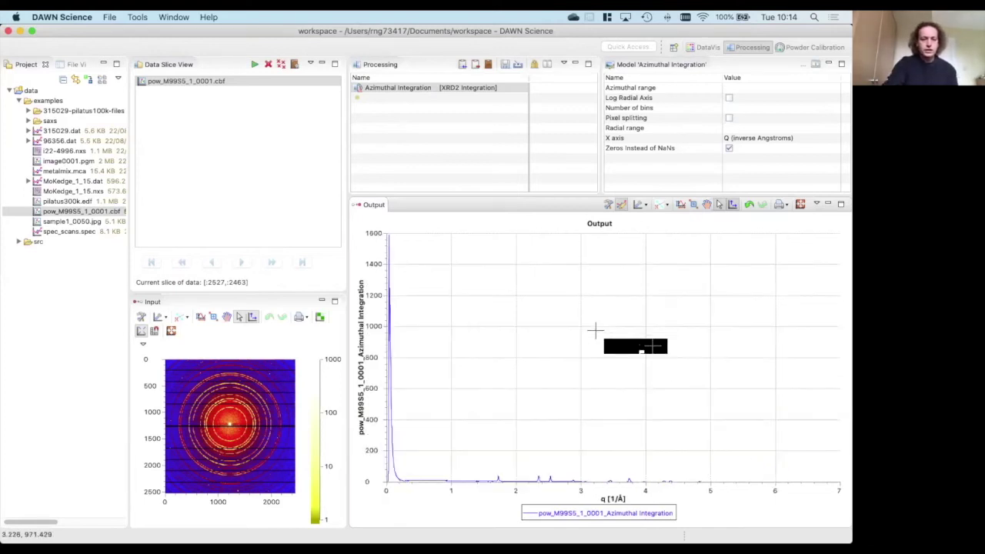
{"action": "key", "text": "shift+l"}
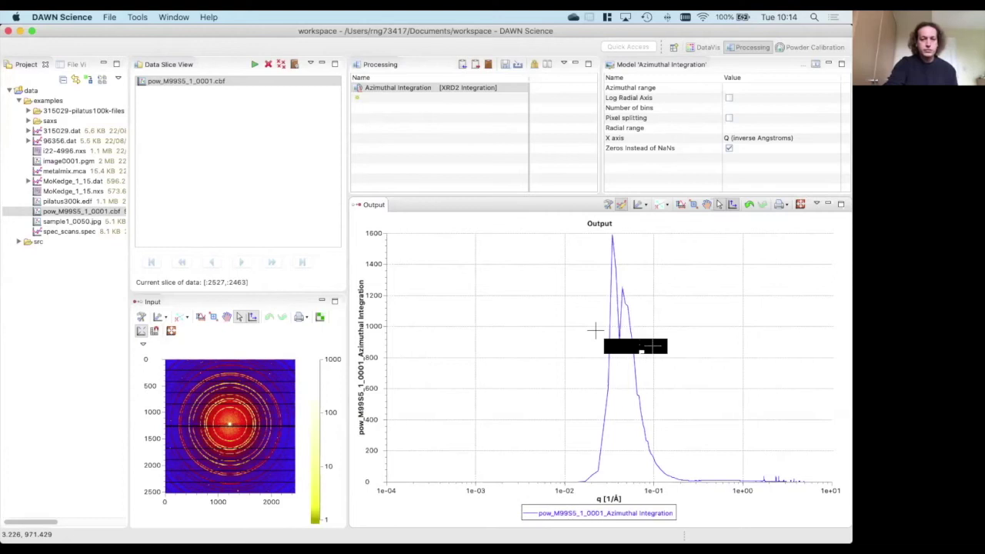
{"action": "key", "text": "l"}
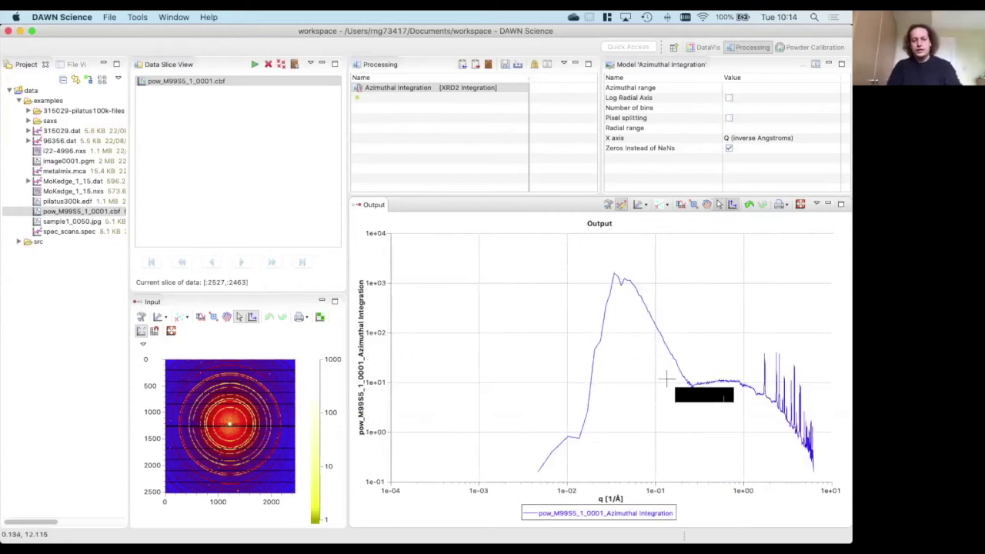
{"action": "key", "text": "shift+l"}
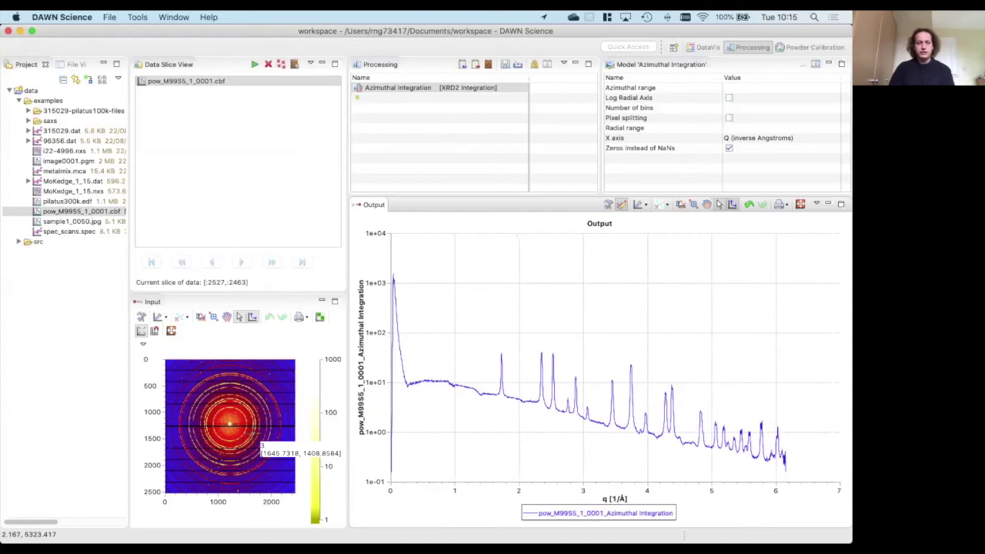
{"action": "left_click", "coordinate": [461, 68]}
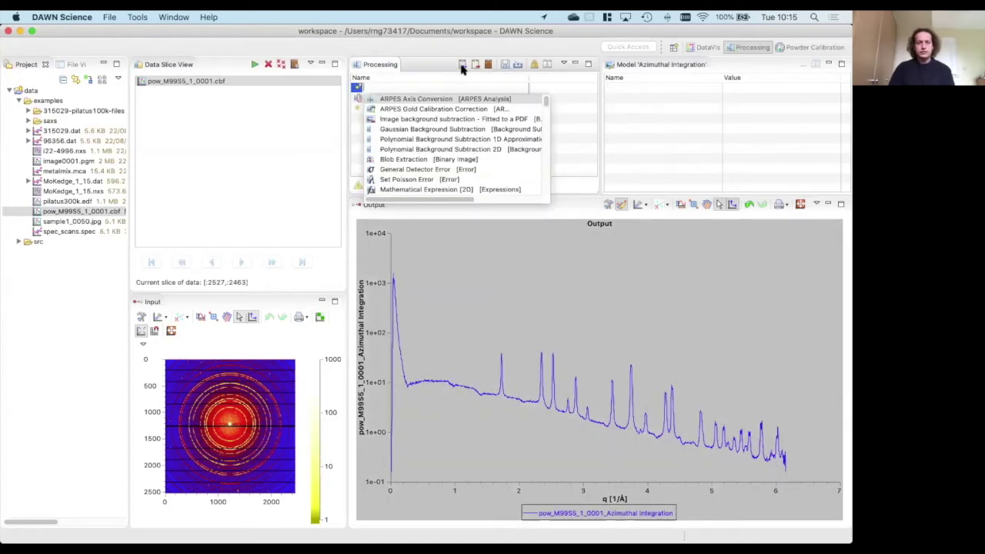
Insert a Threshold Mask with lower value 0.0 before Azimuthal Integration.
{"action": "key", "text": "Escape"}
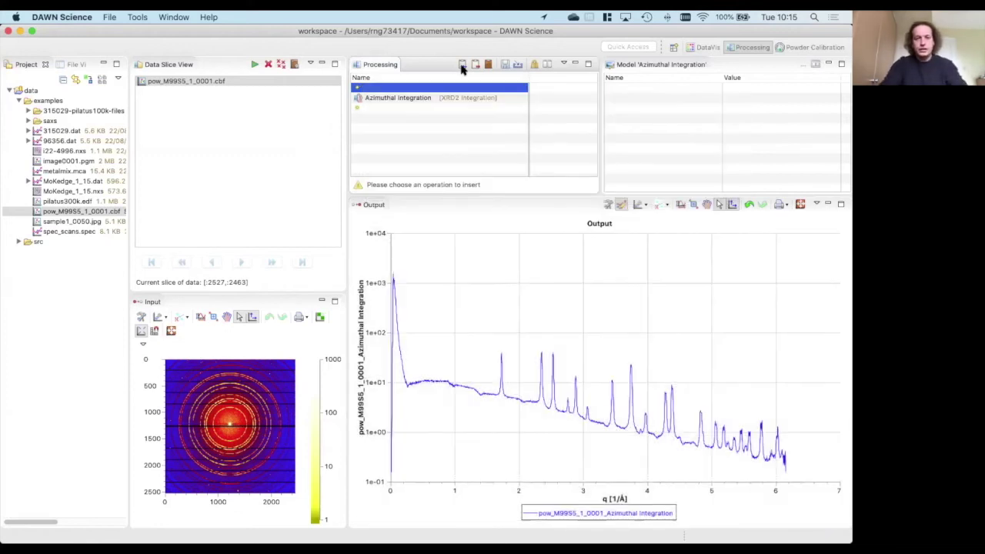
{"action": "left_click", "coordinate": [463, 86]}
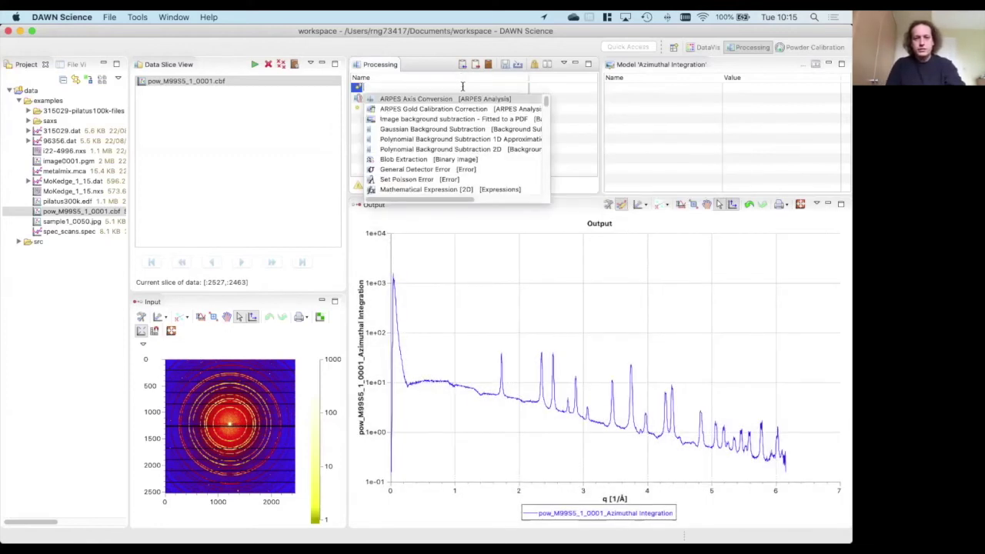
{"action": "type", "text": "mask"}
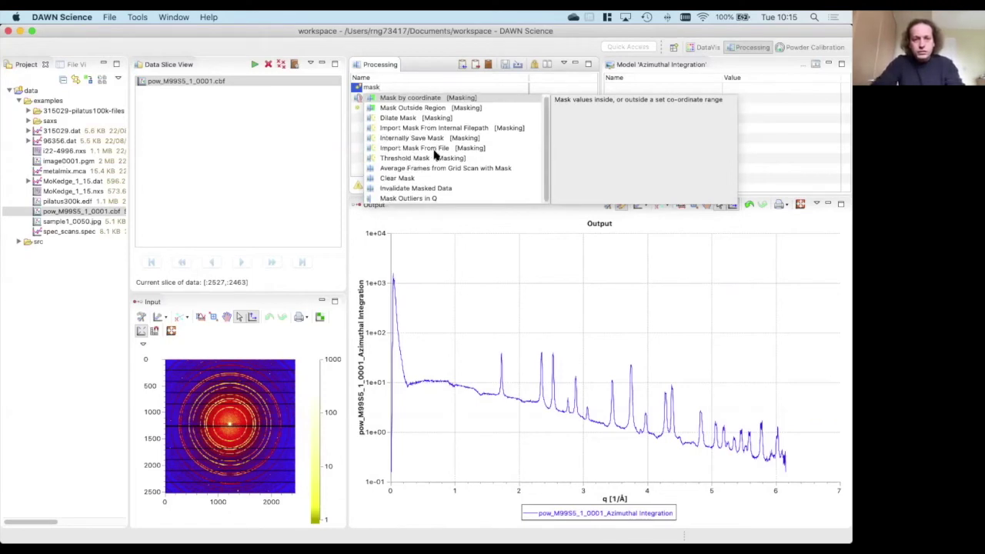
{"action": "key", "text": "BackSpace"}
{"action": "key", "text": "BackSpace"}
{"action": "key", "text": "BackSpace"}
{"action": "key", "text": "BackSpace"}
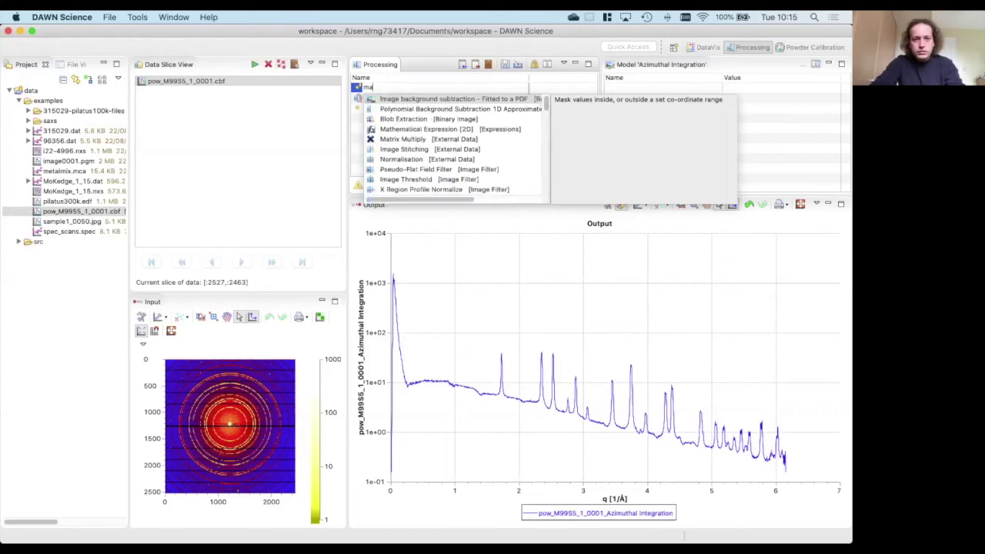
{"action": "key", "text": "Escape"}
{"action": "type", "text": "thresh"}
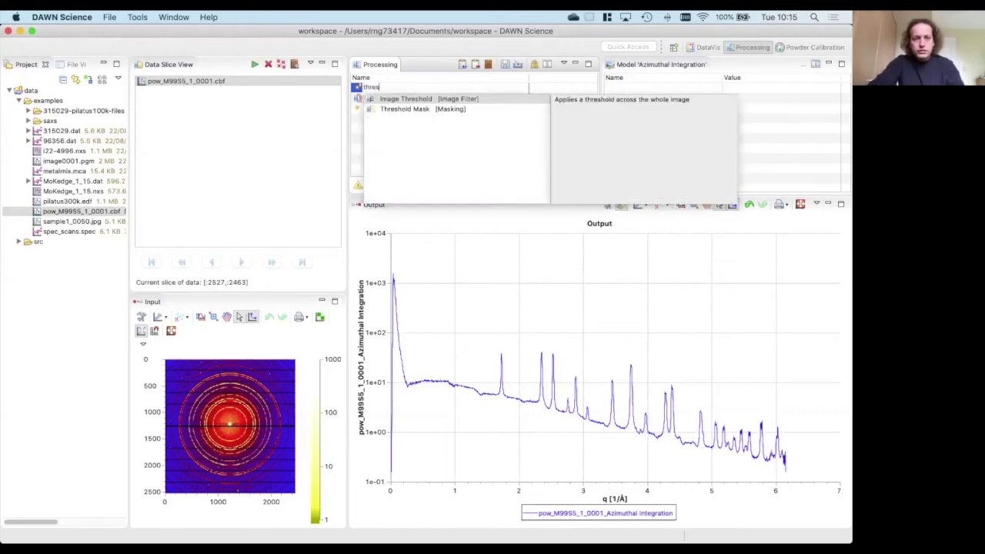
{"action": "key", "text": "Down"}
{"action": "key", "text": "Return"}
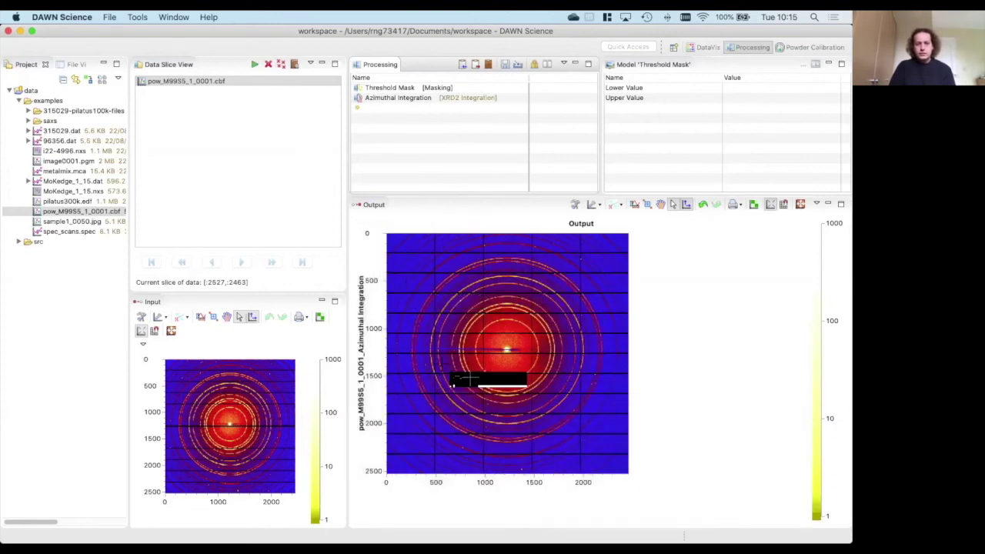
{"action": "left_click", "coordinate": [735, 90]}
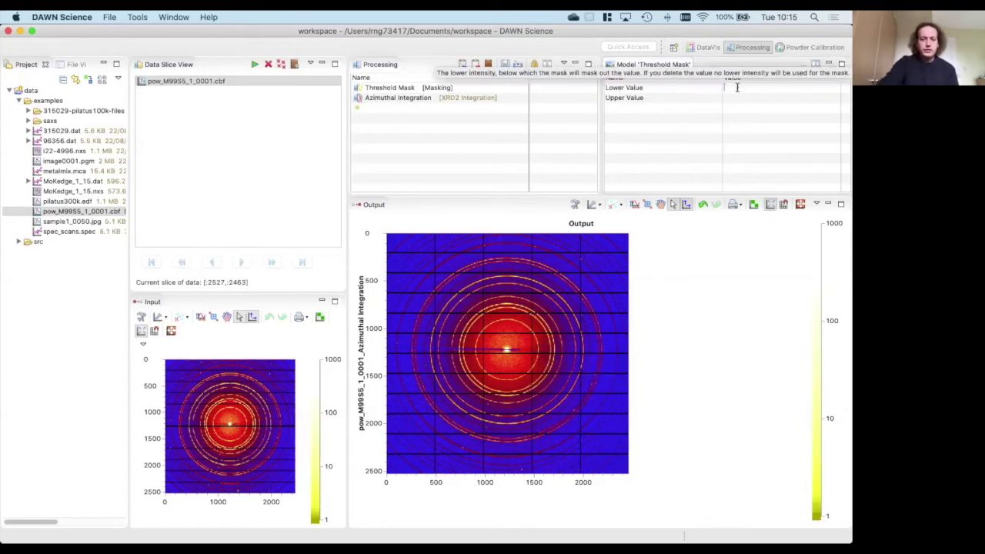
{"action": "key", "text": "Return"}
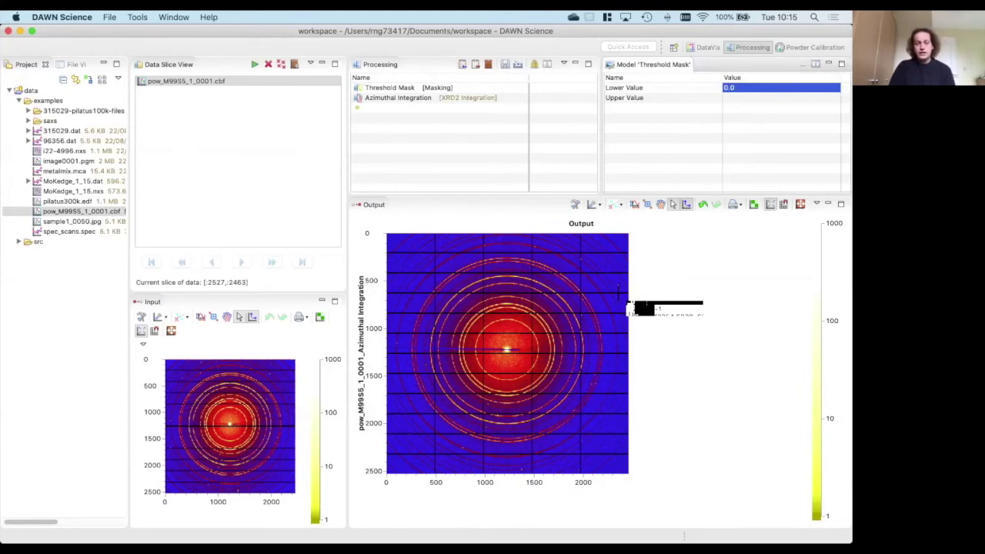
{"action": "left_click", "coordinate": [481, 169]}
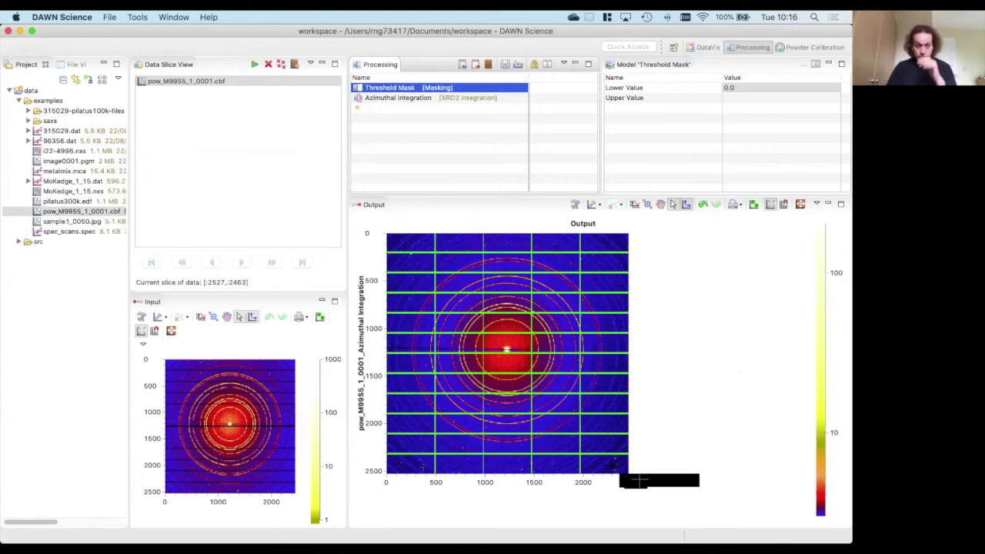
Zoom and pan the output image to inspect the masked detector gaps, then reset the view.
{"action": "scroll", "coordinate": [635, 476], "scroll_direction": "up", "scroll_amount": 1}
{"action": "scroll", "coordinate": [636, 477], "scroll_direction": "up", "scroll_amount": 1}
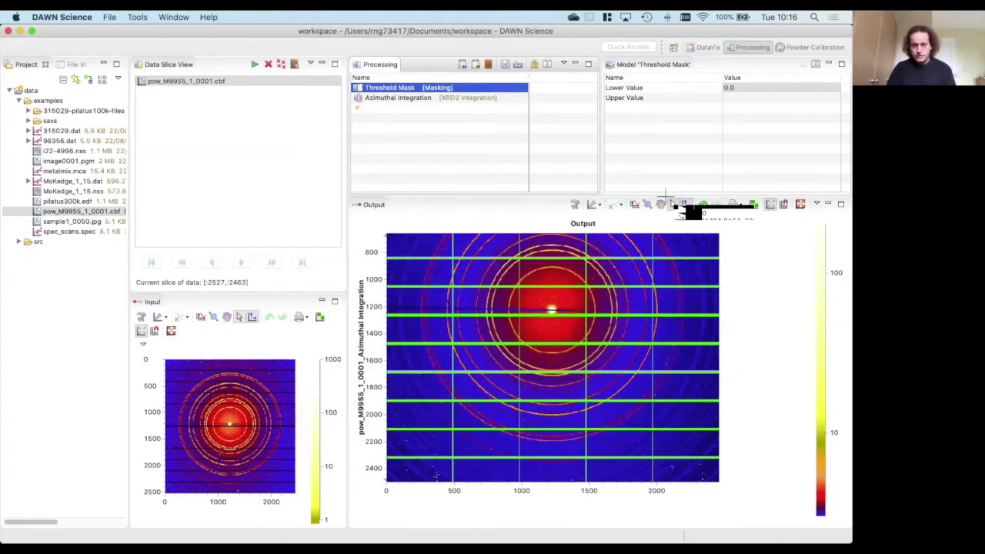
{"action": "left_click", "coordinate": [665, 206]}
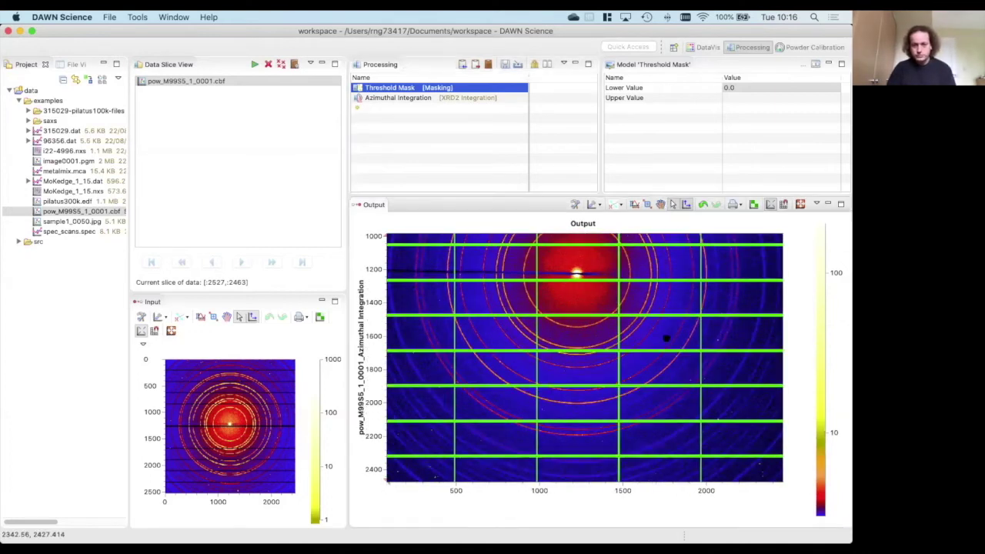
{"action": "left_click_drag", "start_coordinate": [588, 261], "coordinate": [588, 253]}
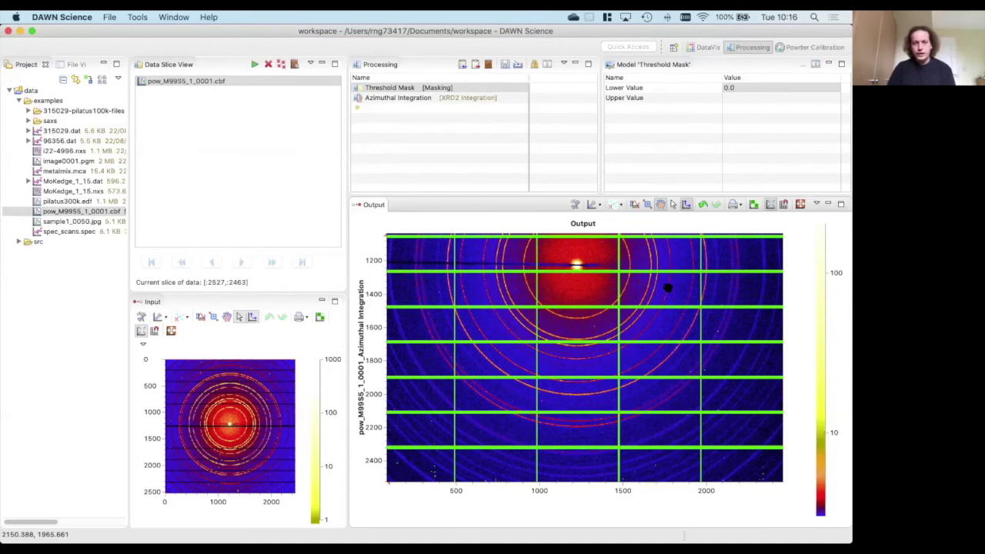
{"action": "left_click", "coordinate": [632, 204]}
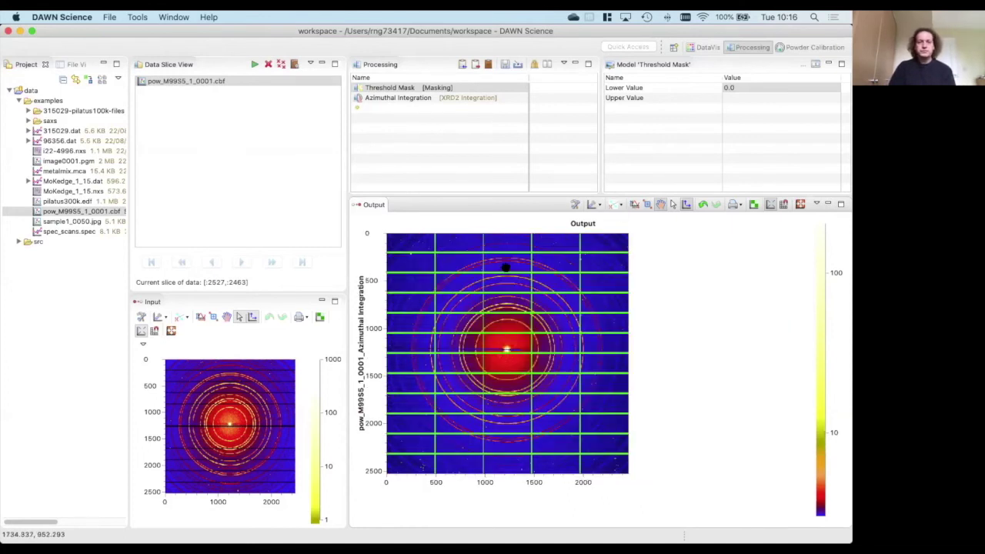
{"action": "left_click", "coordinate": [438, 99]}
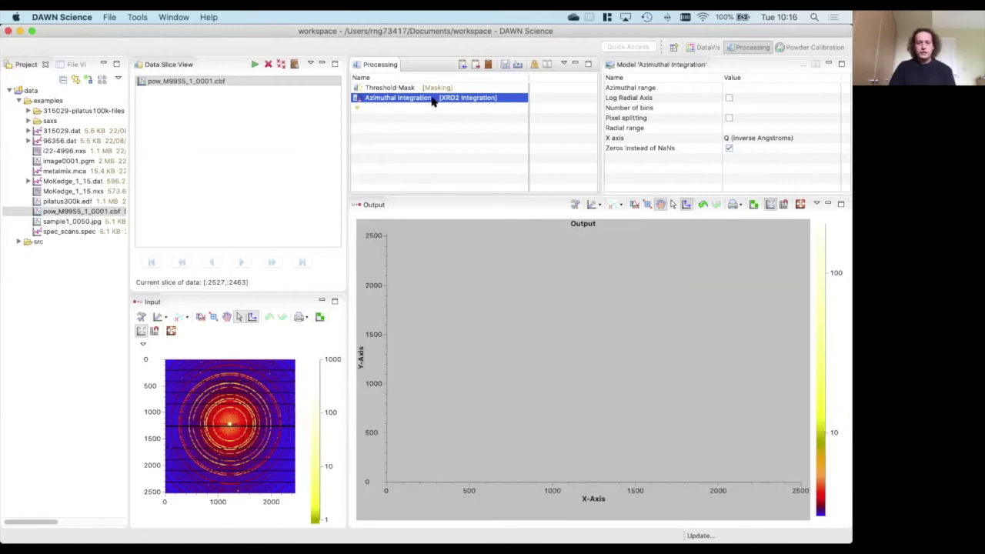
Plot the masked image's azimuthal integration as log intensity against q, up to about 6.2 1/Å.
{"action": "left_click", "coordinate": [508, 258]}
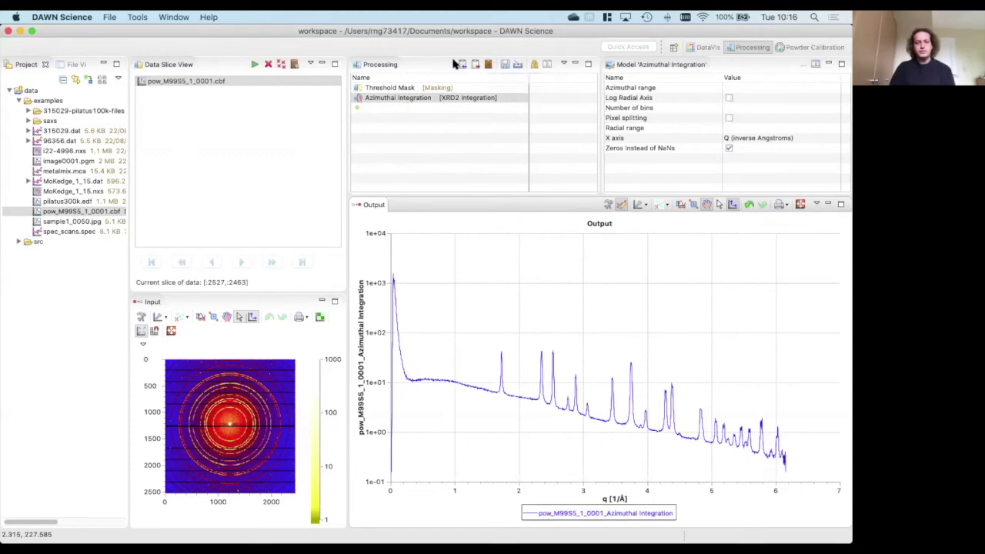
{"action": "left_click", "coordinate": [421, 108]}
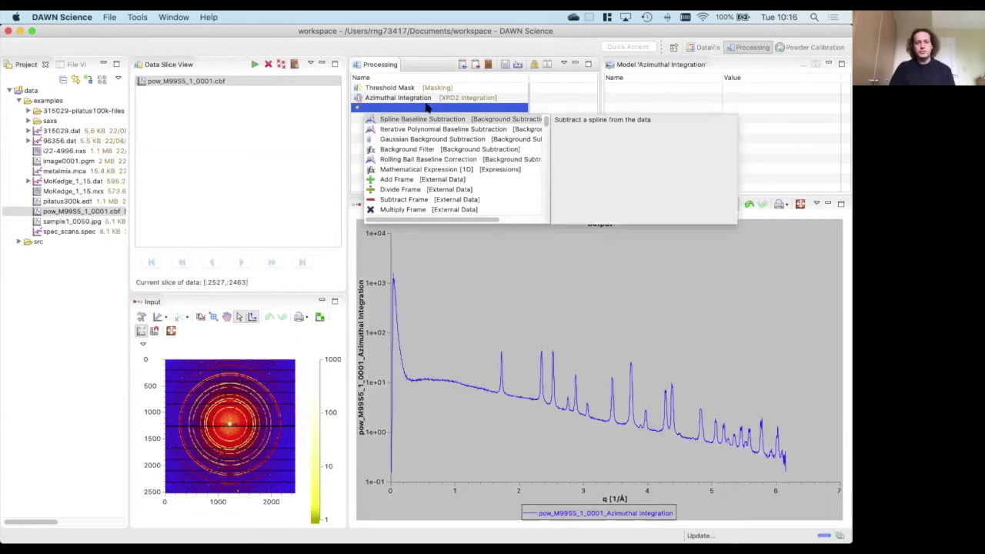
{"action": "key", "text": "Escape"}
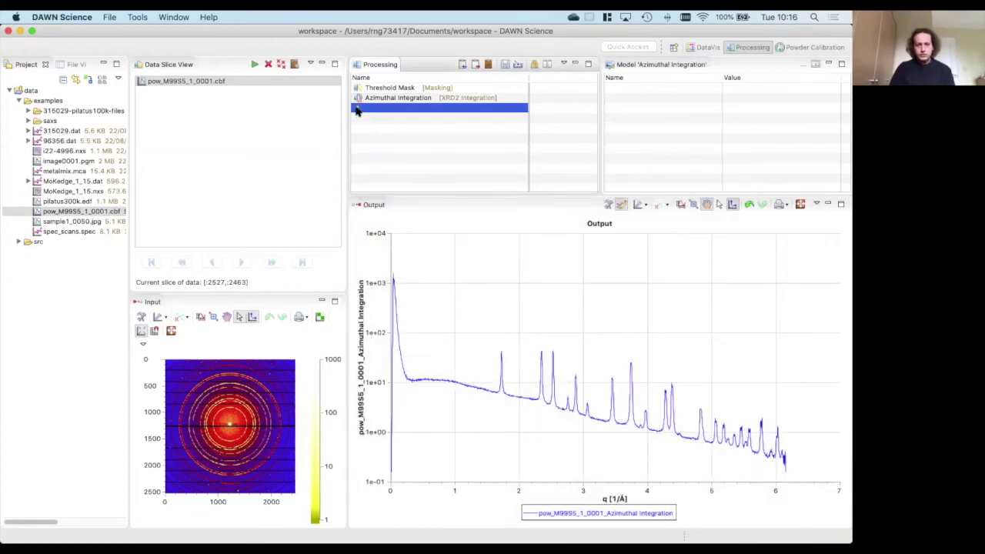
{"action": "left_click", "coordinate": [357, 109]}
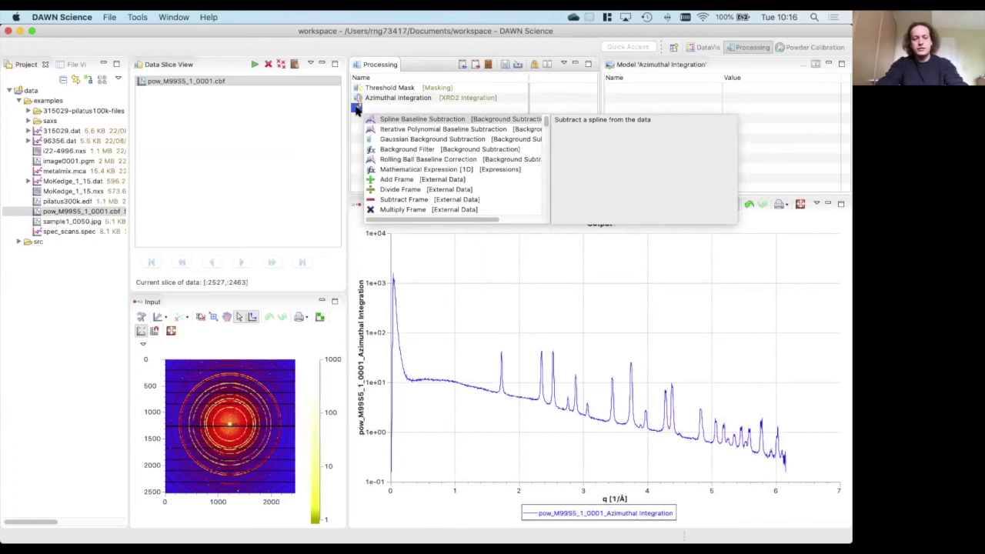
{"action": "type", "text": "subtac"}
{"action": "key", "text": "BackSpace"}
{"action": "key", "text": "BackSpace"}
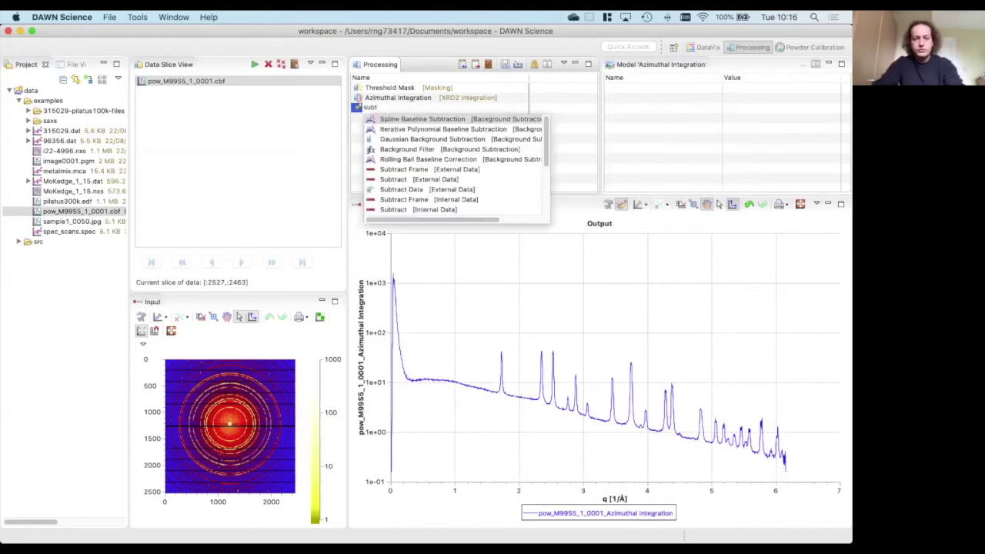
{"action": "type", "text": "r"}
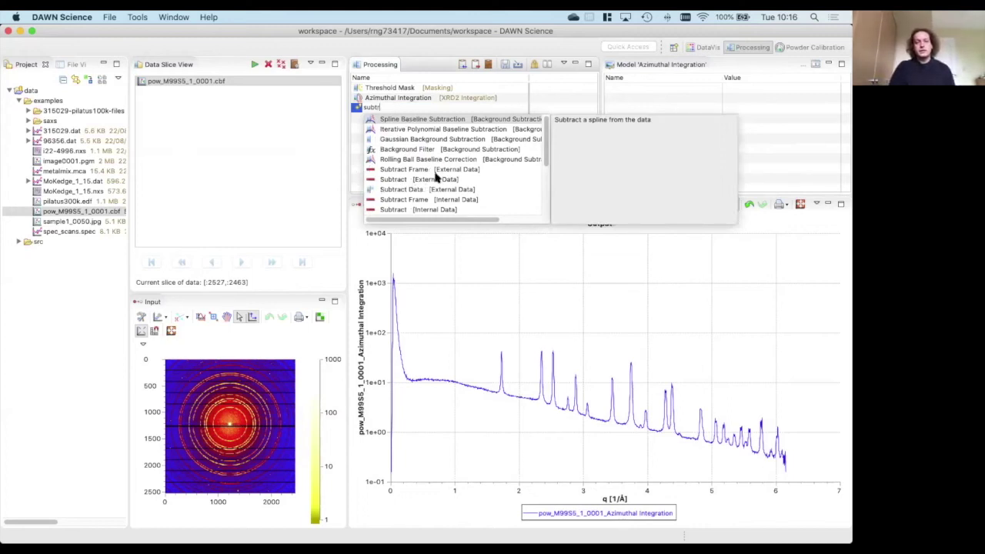
{"action": "left_click", "coordinate": [321, 165]}
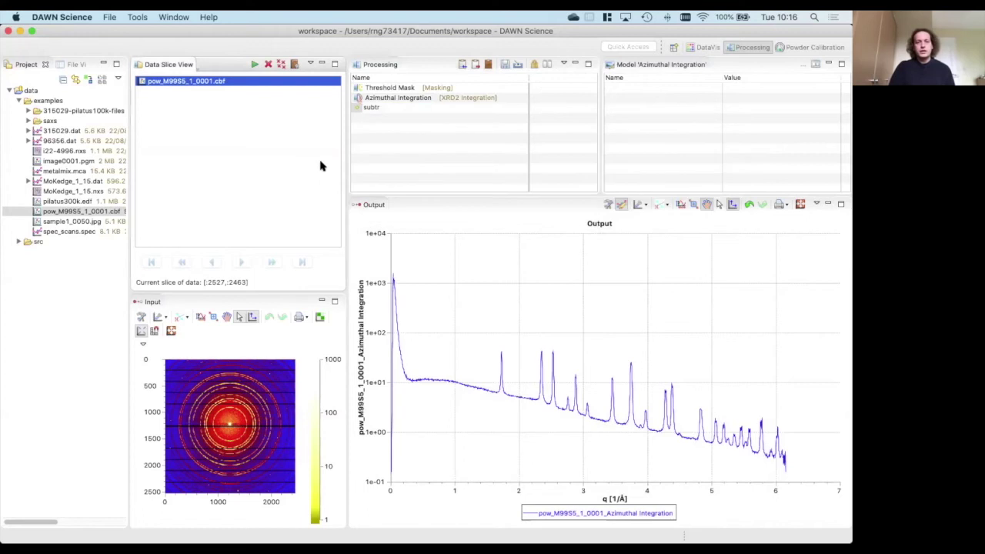
{"action": "left_click", "coordinate": [430, 107]}
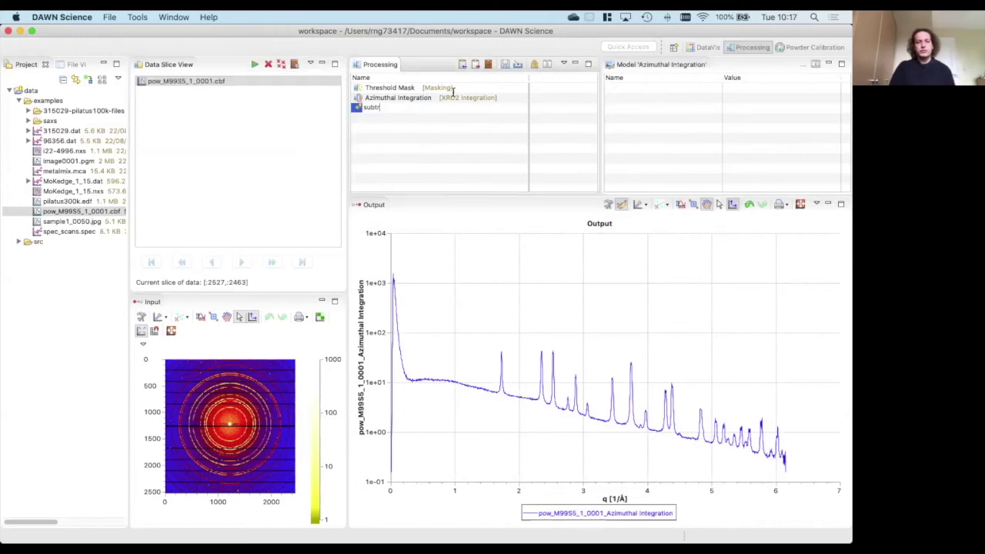
{"action": "left_click", "coordinate": [488, 66]}
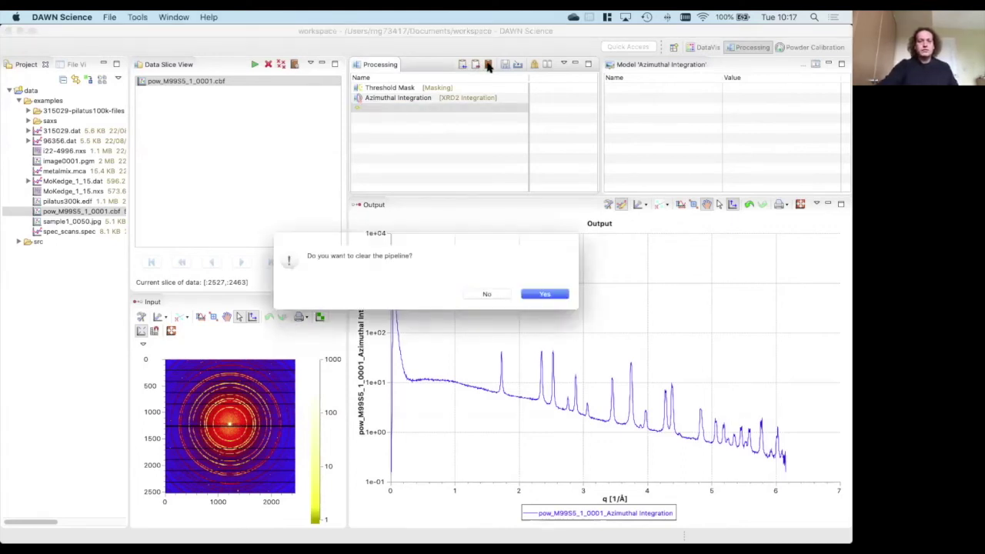
Confirm removing every operation from the processing pipeline.
{"action": "key", "text": "Return"}
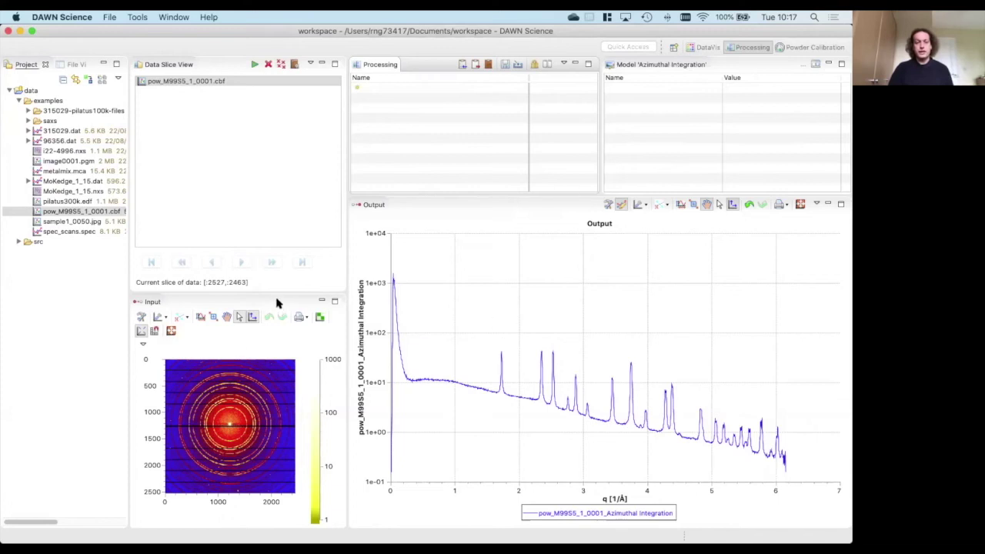
{"action": "right_click", "coordinate": [90, 212]}
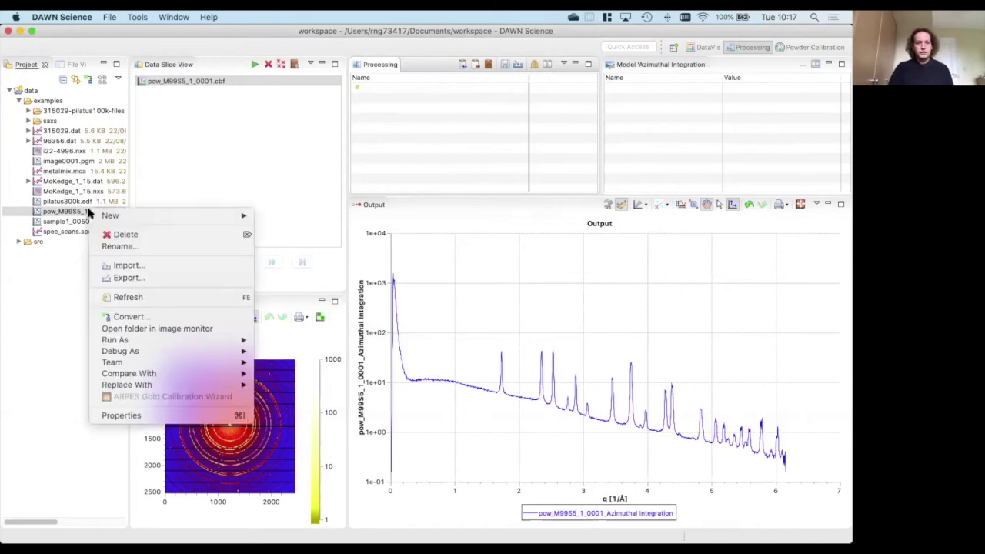
Filter the first pipeline row with 'pytho' to list the three Python Script operations.
{"action": "left_click", "coordinate": [402, 160]}
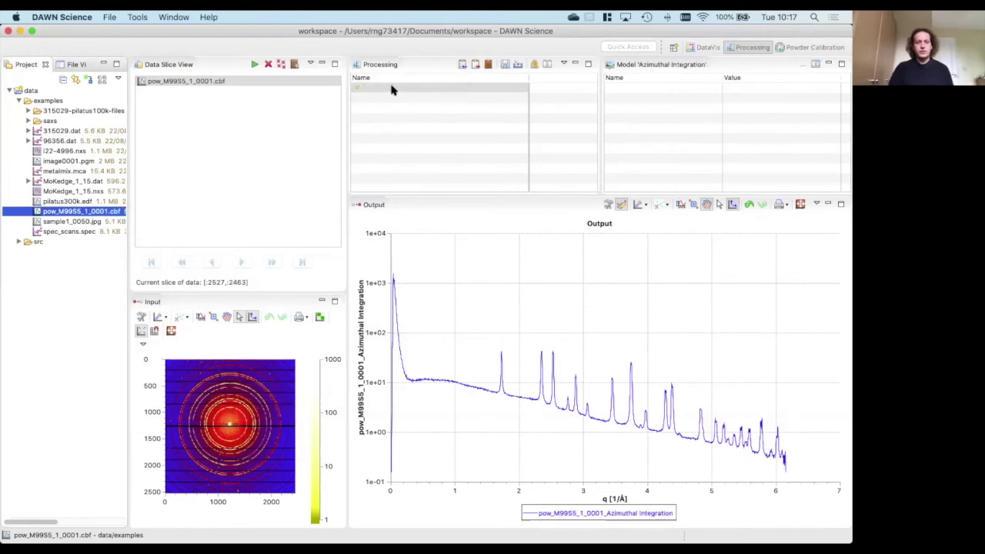
{"action": "left_click", "coordinate": [392, 87]}
{"action": "left_click", "coordinate": [391, 87]}
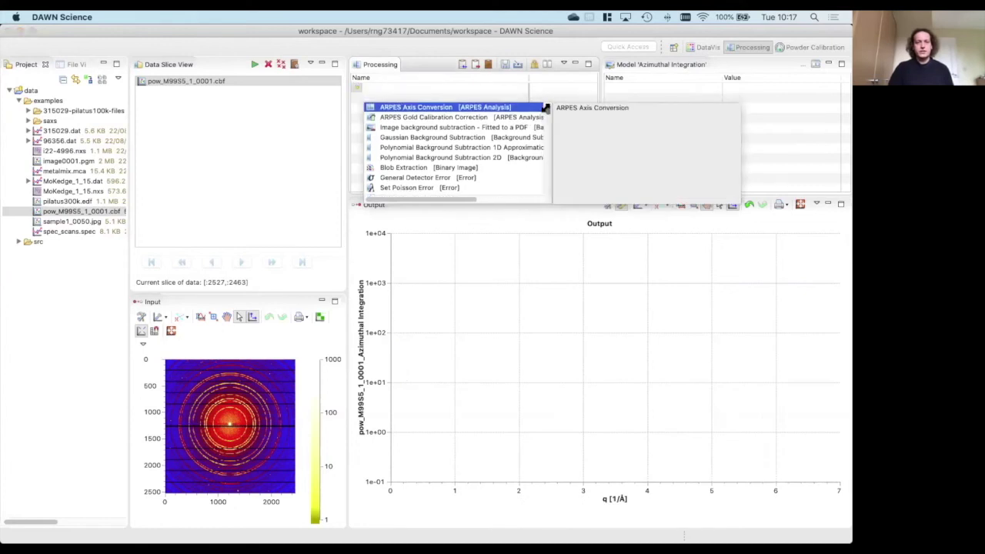
{"action": "left_click_drag", "start_coordinate": [547, 113], "coordinate": [547, 158]}
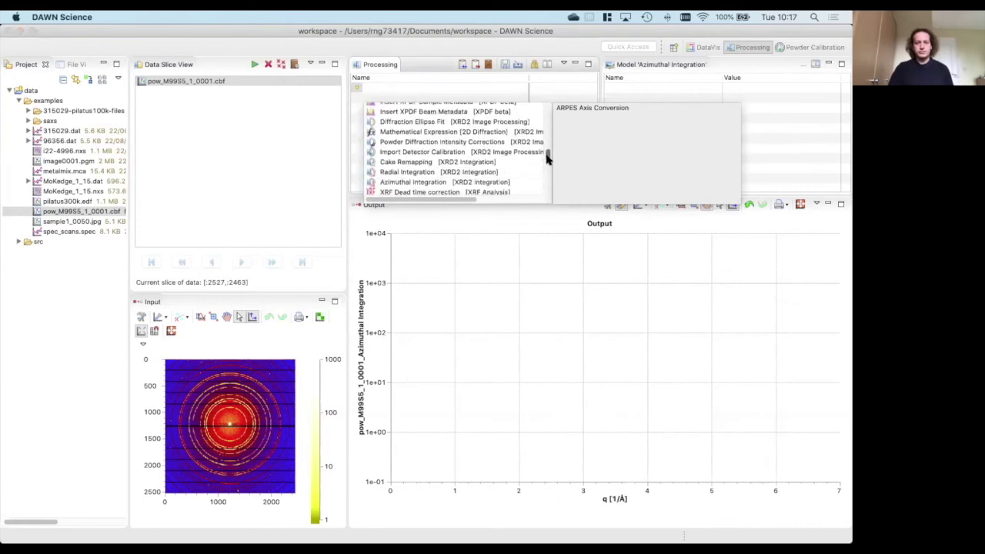
{"action": "left_click", "coordinate": [464, 86]}
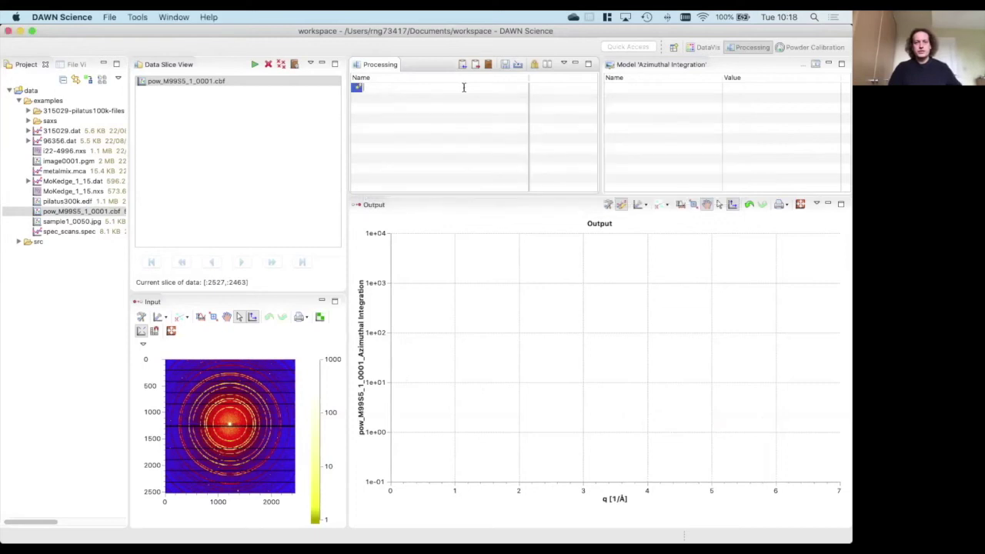
{"action": "type", "text": "pytho"}
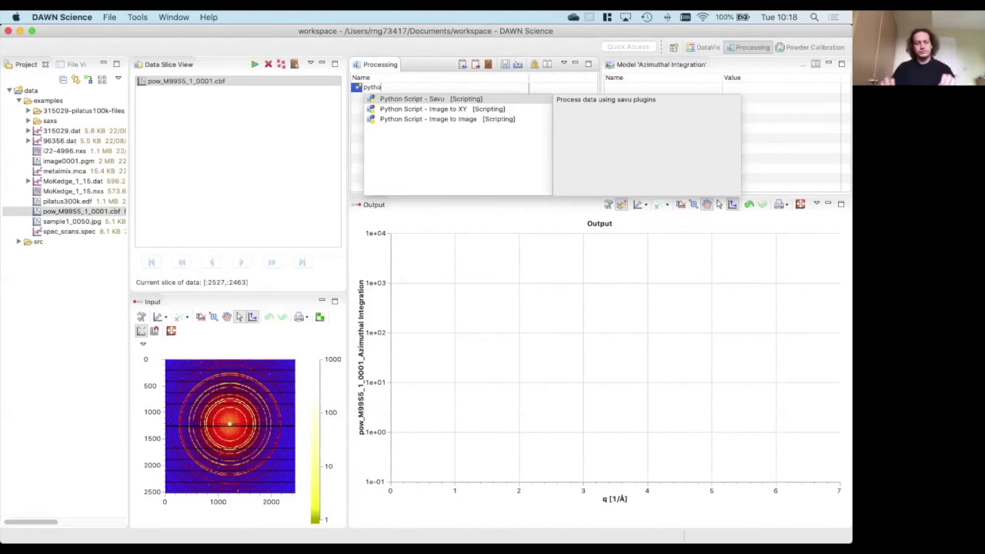
Replace the 'pytho' search with 'azi' and add Azimuthal Integration [XRD2 Integration].
{"action": "key", "text": "Escape"}
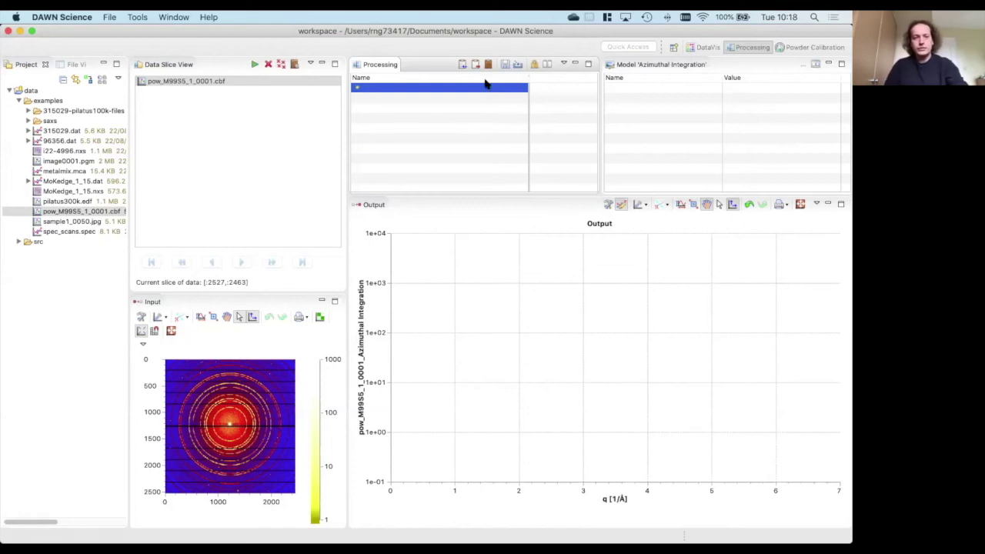
{"action": "type", "text": "azi"}
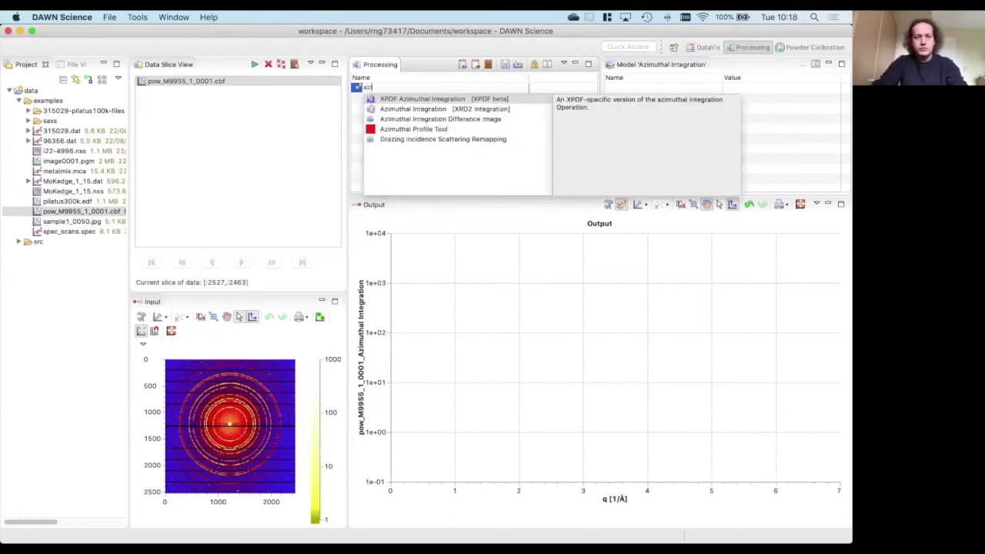
{"action": "key", "text": "Down"}
{"action": "key", "text": "Return"}
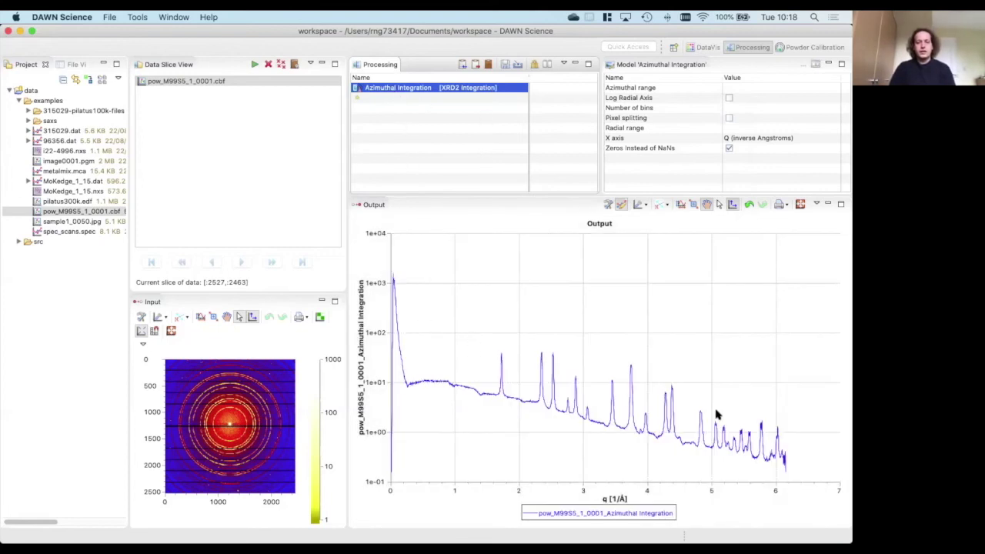
{"action": "left_click", "coordinate": [462, 95]}
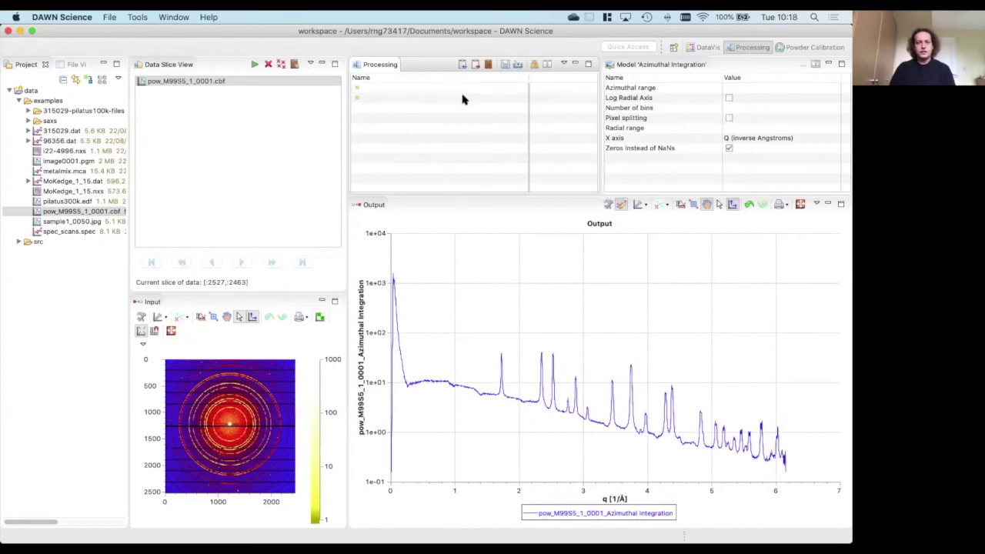
{"action": "type", "text": "pyth"}
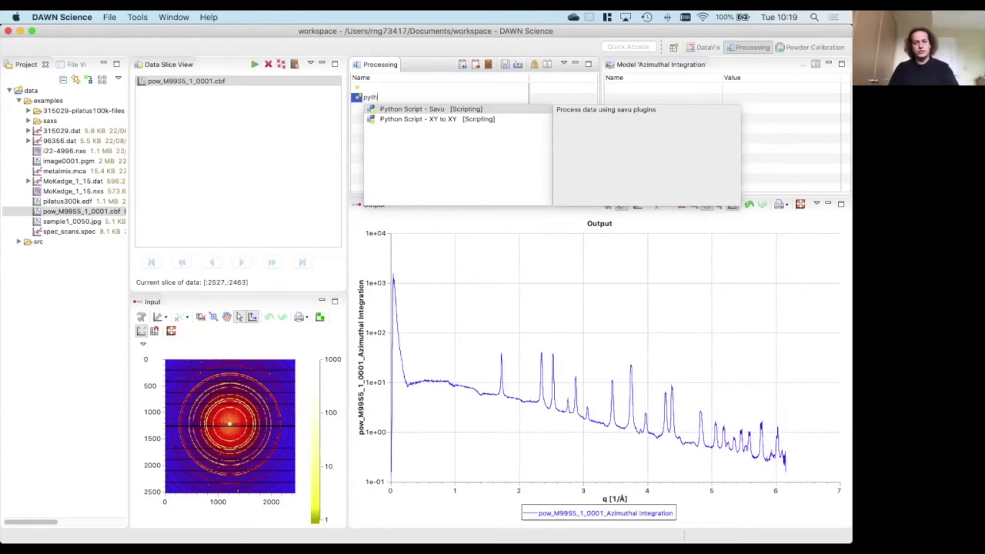
{"action": "key", "text": "Escape"}
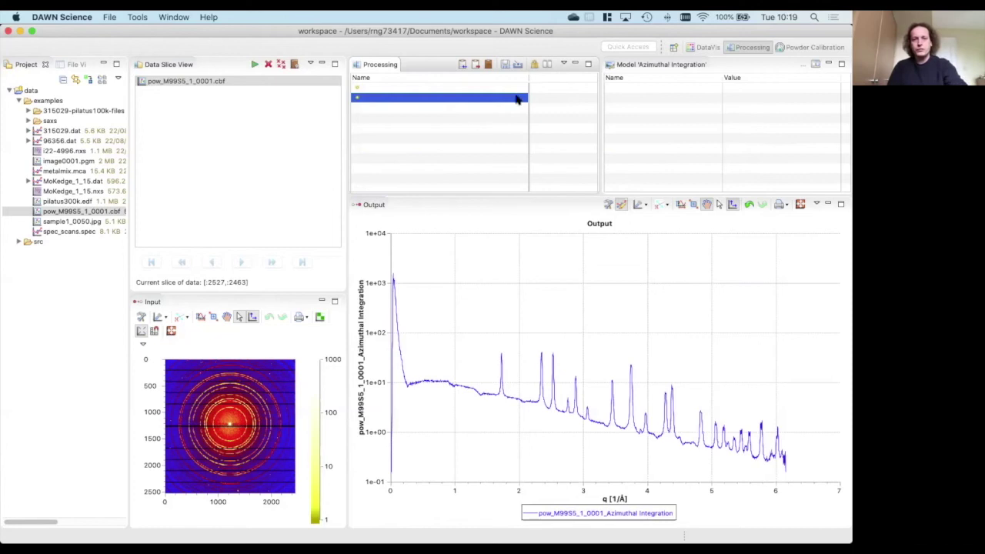
Display the rank columns, showing Azimuthal Integration taking rank-2 input to rank-1 output.
{"action": "left_click", "coordinate": [564, 65]}
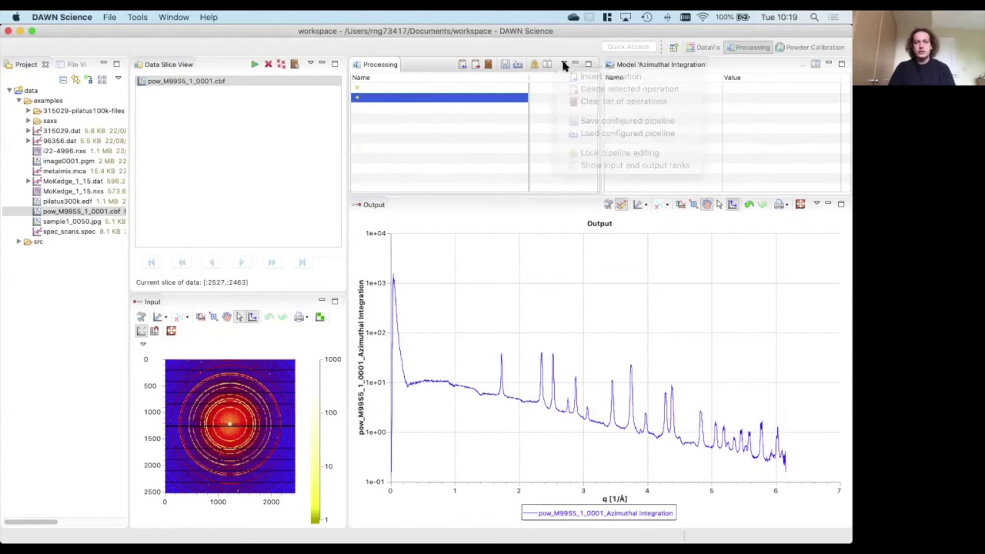
{"action": "left_click", "coordinate": [568, 167]}
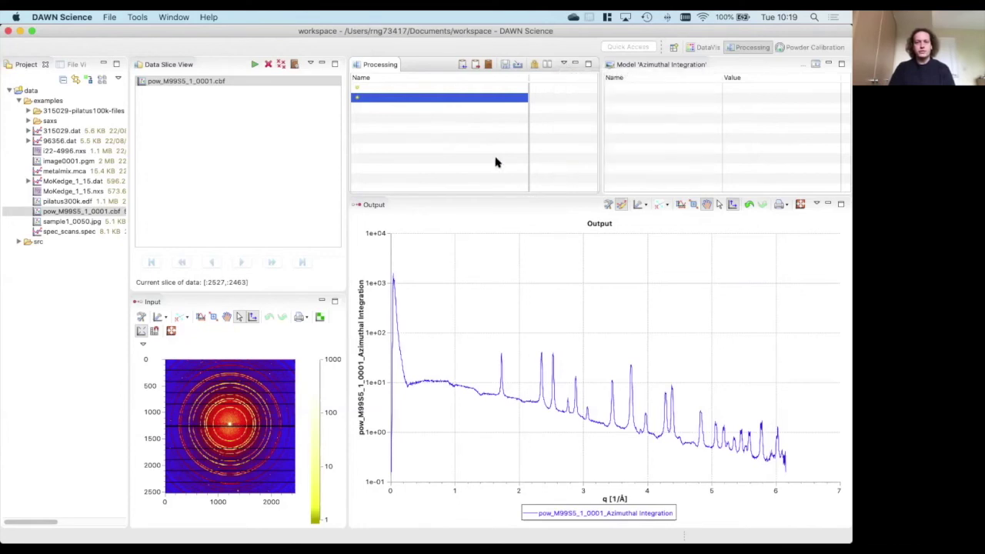
{"action": "left_click_drag", "start_coordinate": [471, 192], "coordinate": [518, 110]}
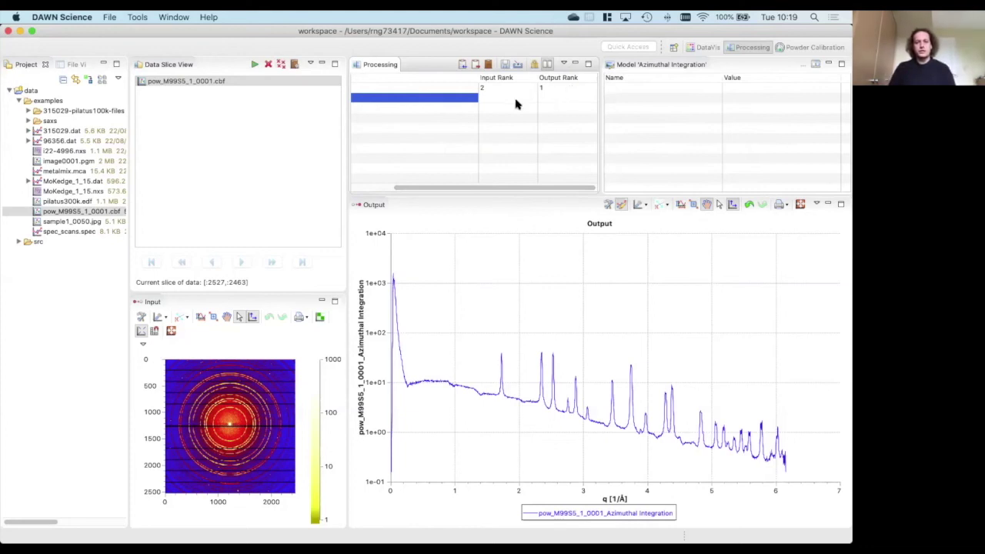
{"action": "left_click", "coordinate": [545, 66]}
Clear all pipeline operations, then open Properties for pow_M99S5_1_0001.cbf.
{"action": "left_click", "coordinate": [487, 66]}
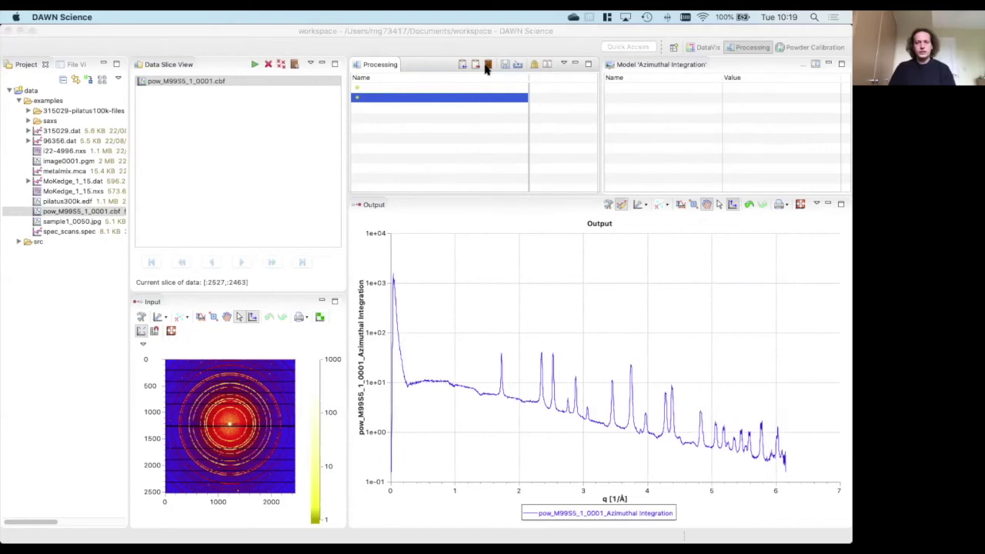
{"action": "left_click", "coordinate": [545, 294]}
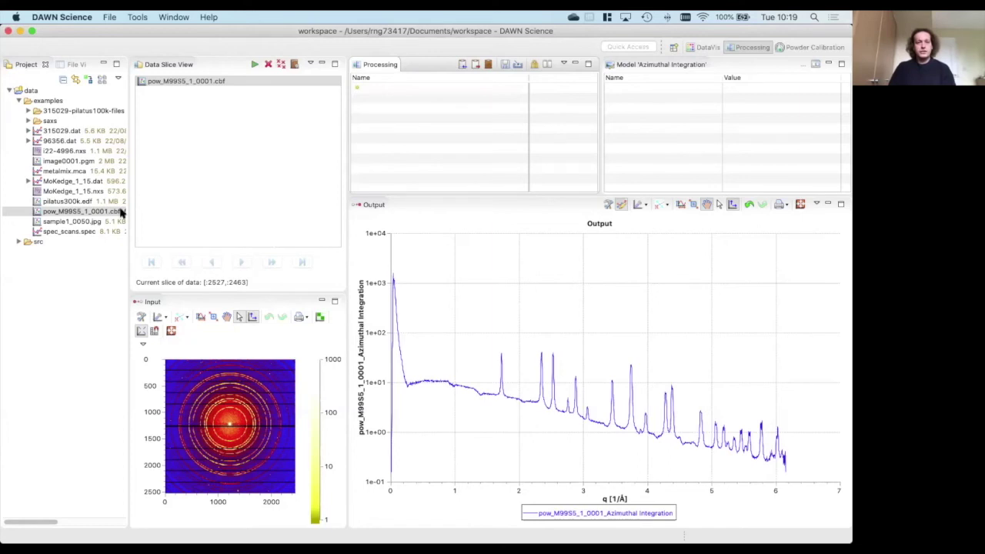
{"action": "right_click", "coordinate": [91, 214]}
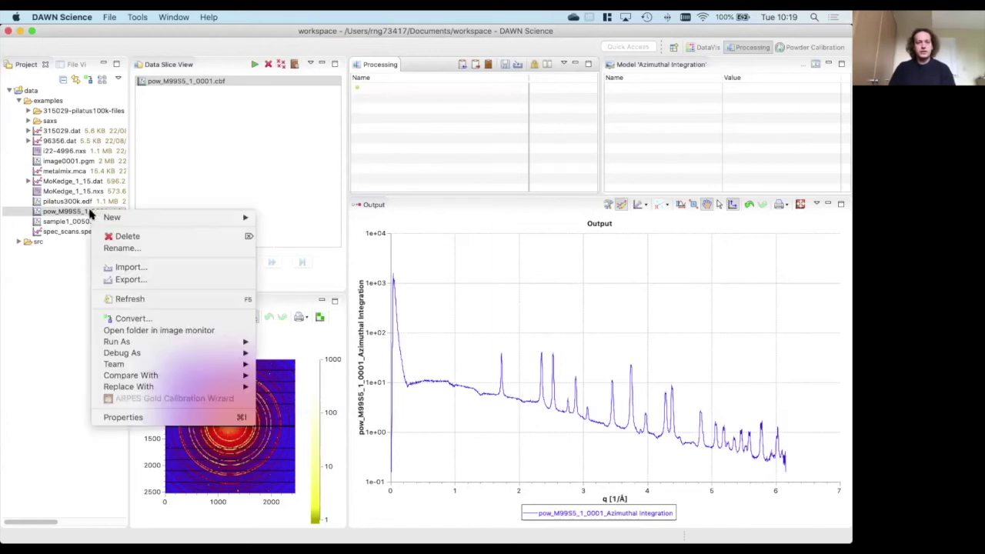
{"action": "left_click", "coordinate": [123, 418]}
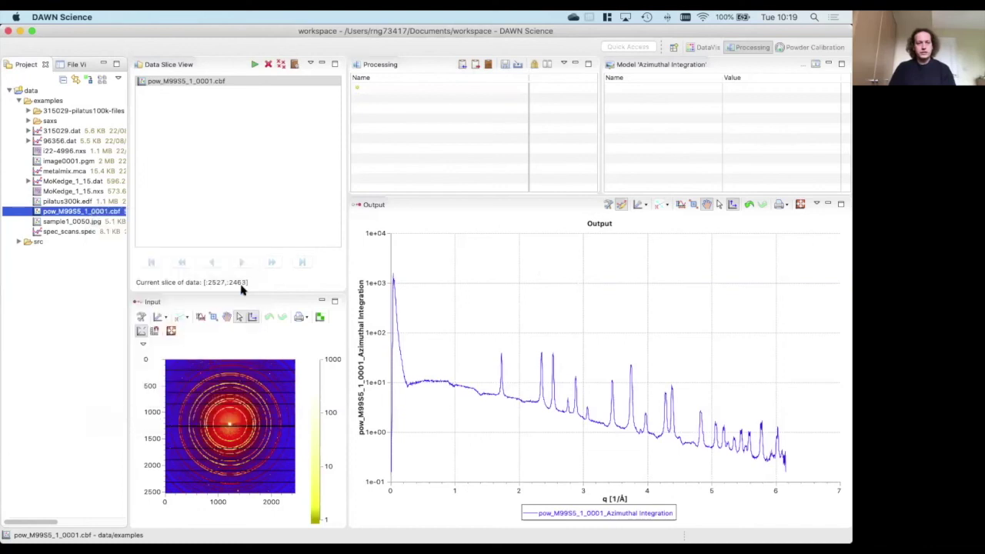
{"action": "left_click_drag", "start_coordinate": [360, 130], "coordinate": [620, 133]}
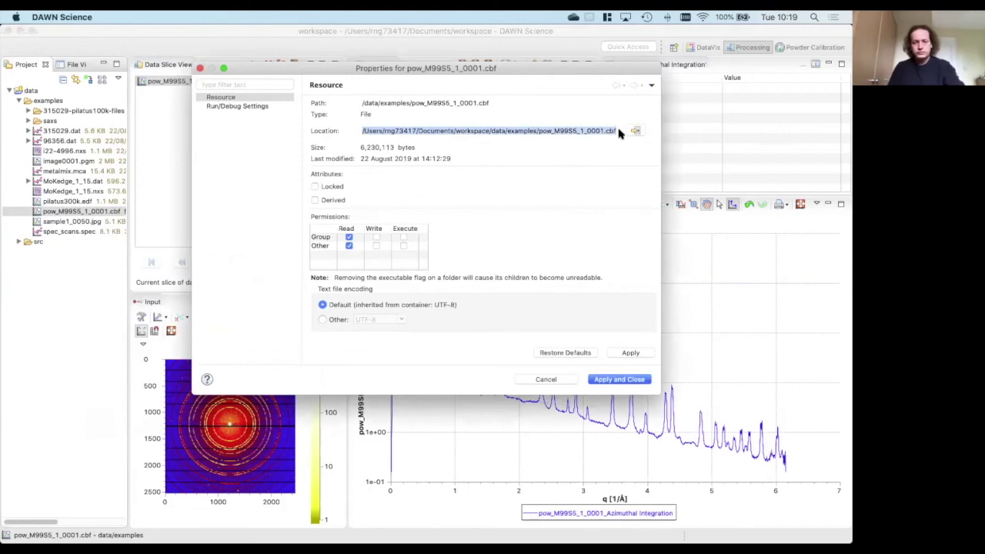
{"action": "left_click", "coordinate": [552, 381]}
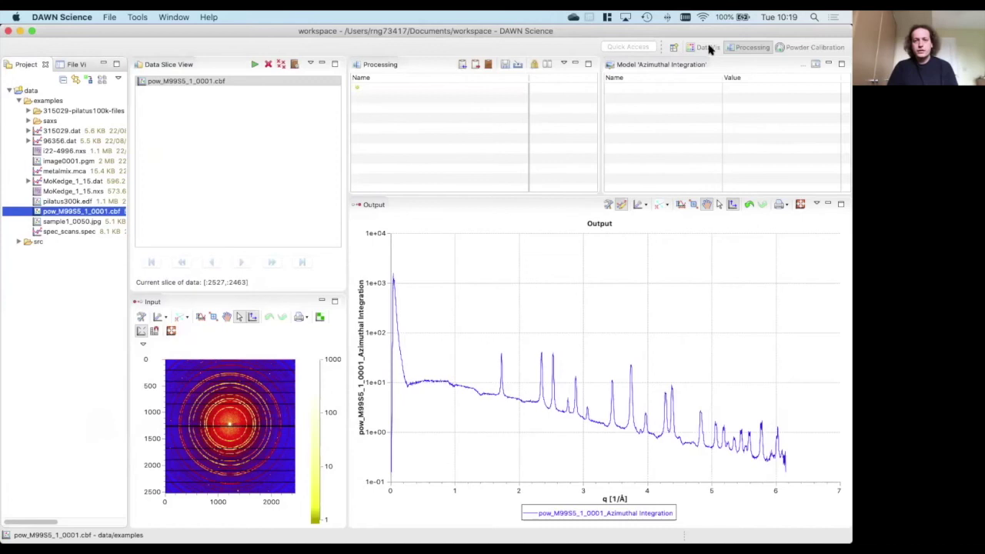
Switch to the DataVis perspective and restore the DAWN window to full screen.
{"action": "left_click", "coordinate": [706, 48]}
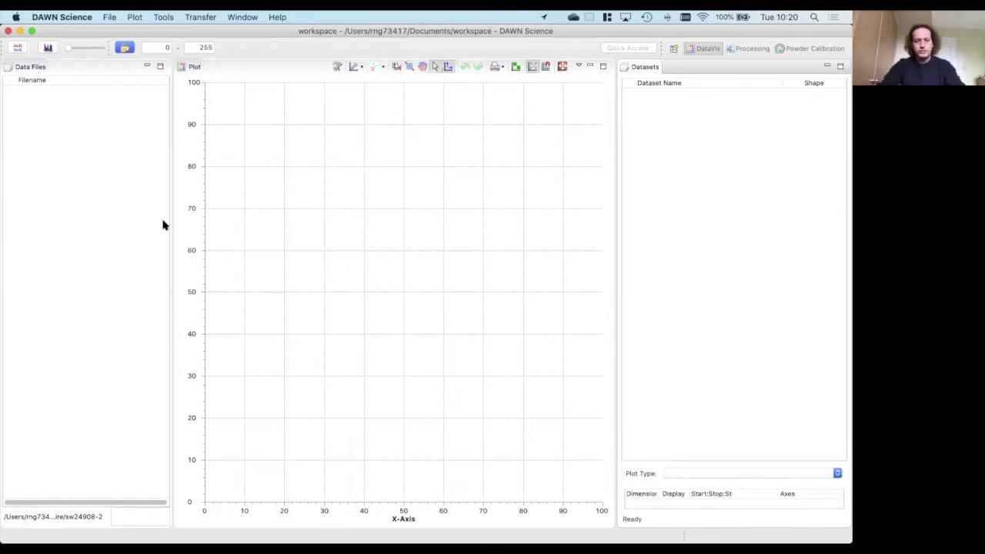
{"action": "key", "text": "super+alt+Right"}
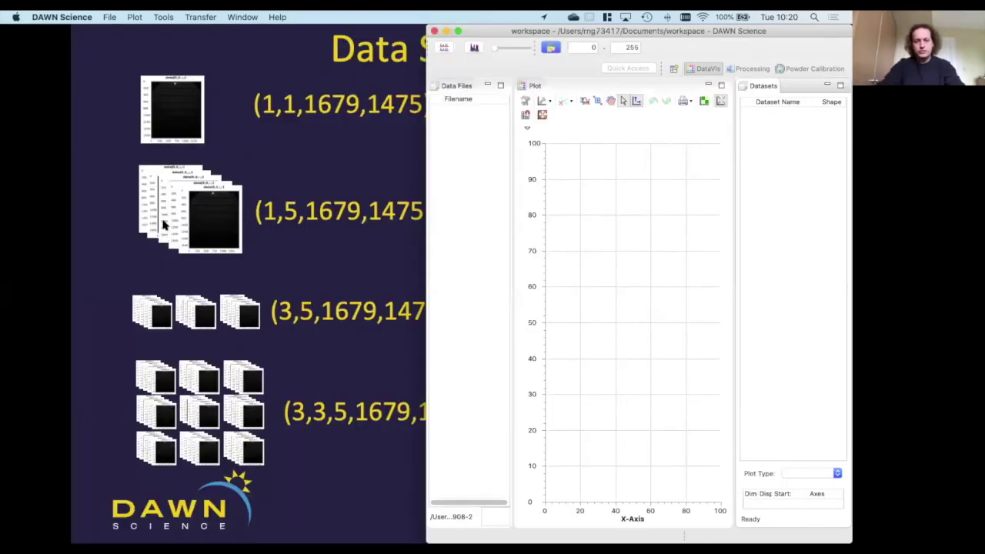
{"action": "key", "text": "super+alt+Left"}
{"action": "key", "text": "super+alt+f"}
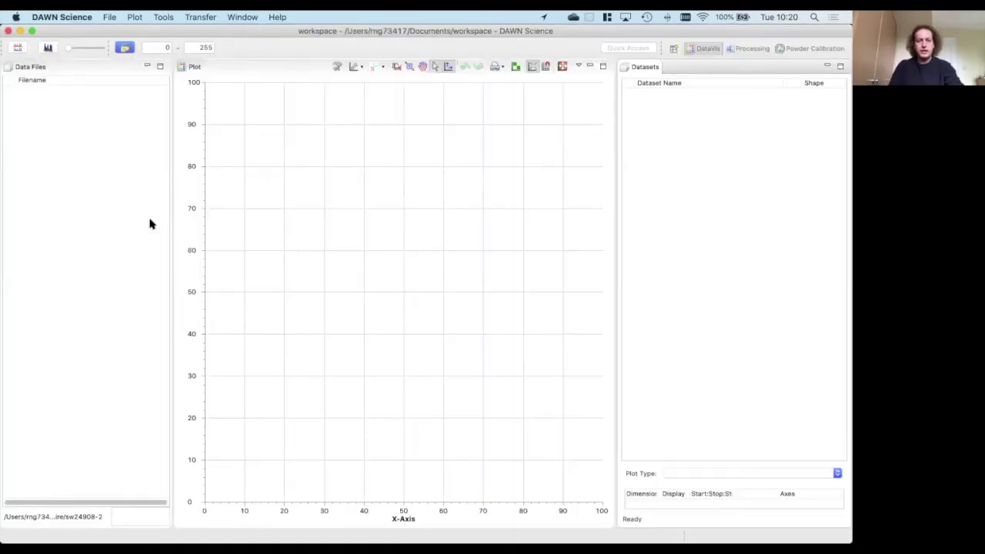
{"action": "left_click", "coordinate": [110, 19]}
Open pow_M99S5_1_0001.cbf from the data/examples folder.
{"action": "left_click", "coordinate": [110, 30]}
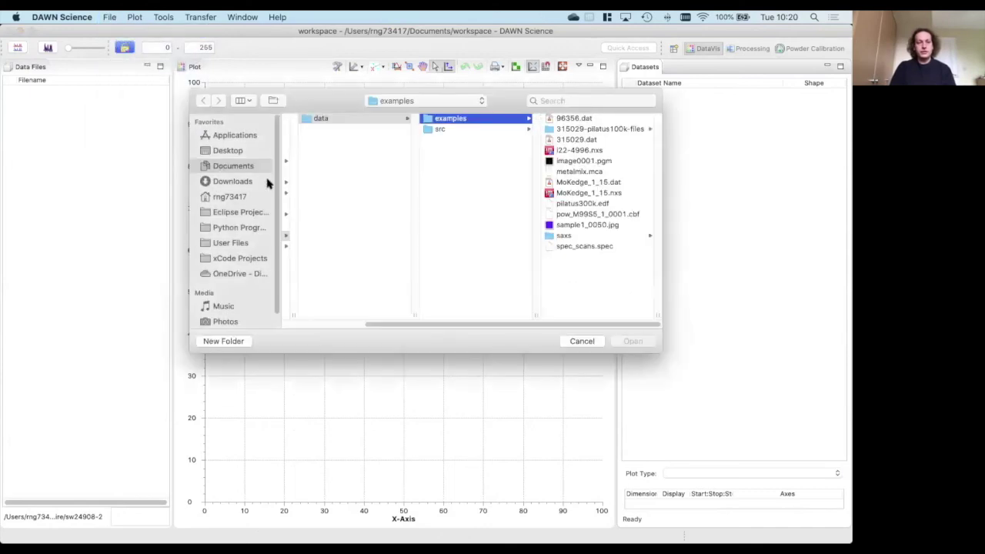
{"action": "left_click", "coordinate": [590, 216]}
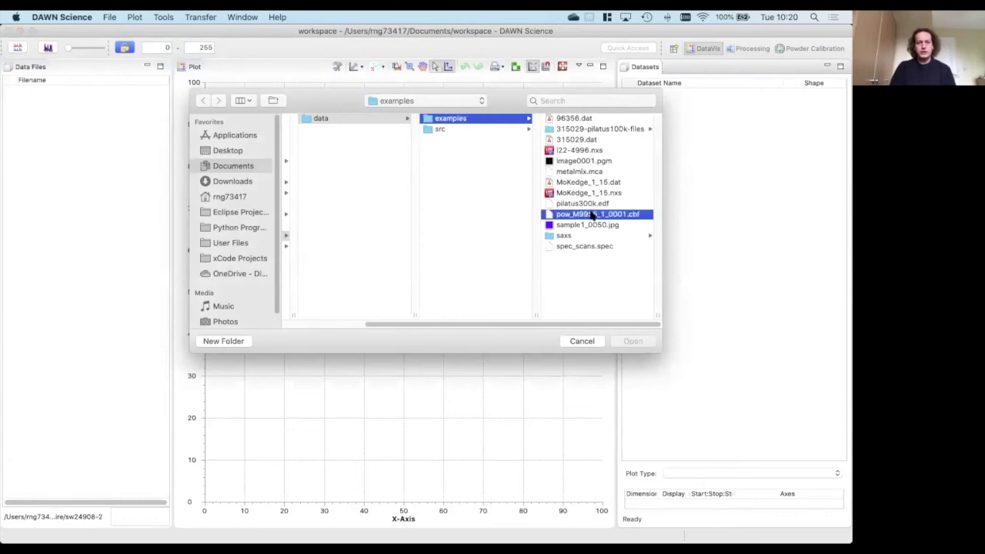
{"action": "left_click", "coordinate": [629, 346]}
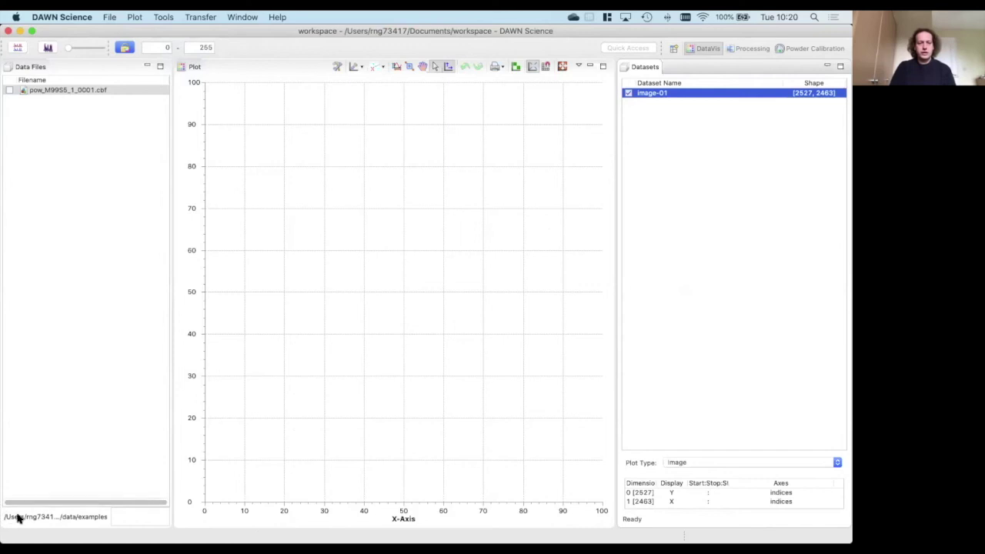
Load all example files with the '*' filter, dismiss the error, and check MoKedge_1_15.nxs and the .cbf datasets.
{"action": "left_click", "coordinate": [123, 516]}
{"action": "left_click", "coordinate": [122, 516]}
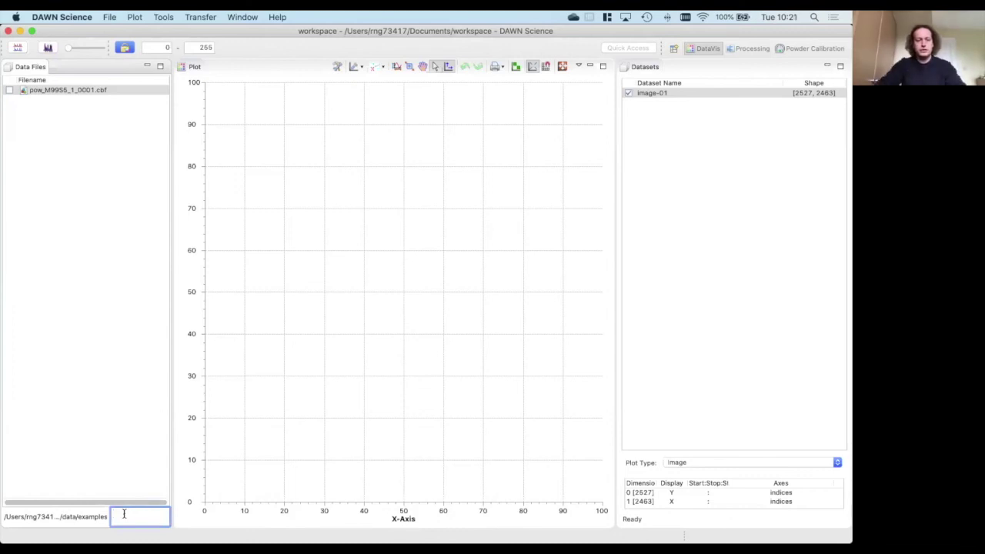
{"action": "type", "text": "*"}
{"action": "key", "text": "Return"}
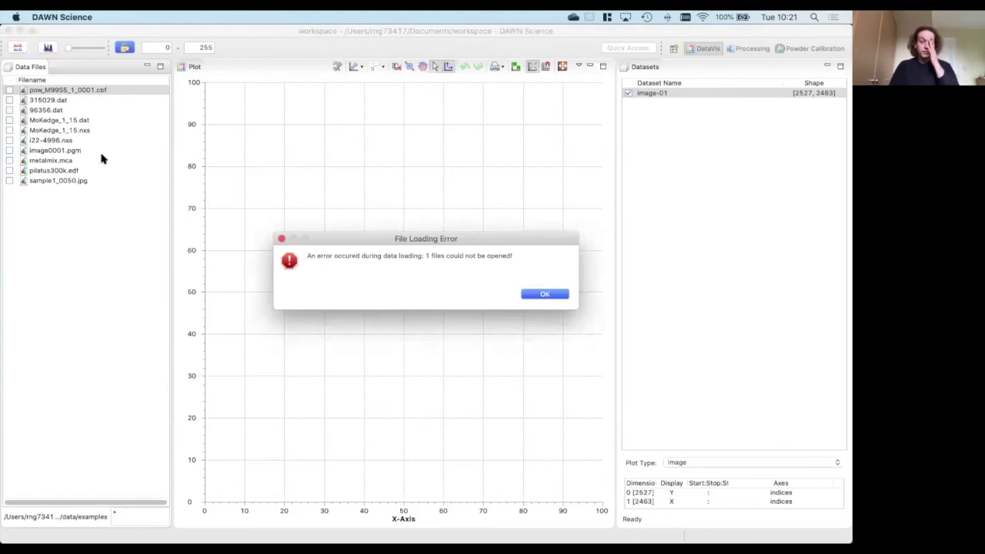
{"action": "left_click", "coordinate": [545, 294]}
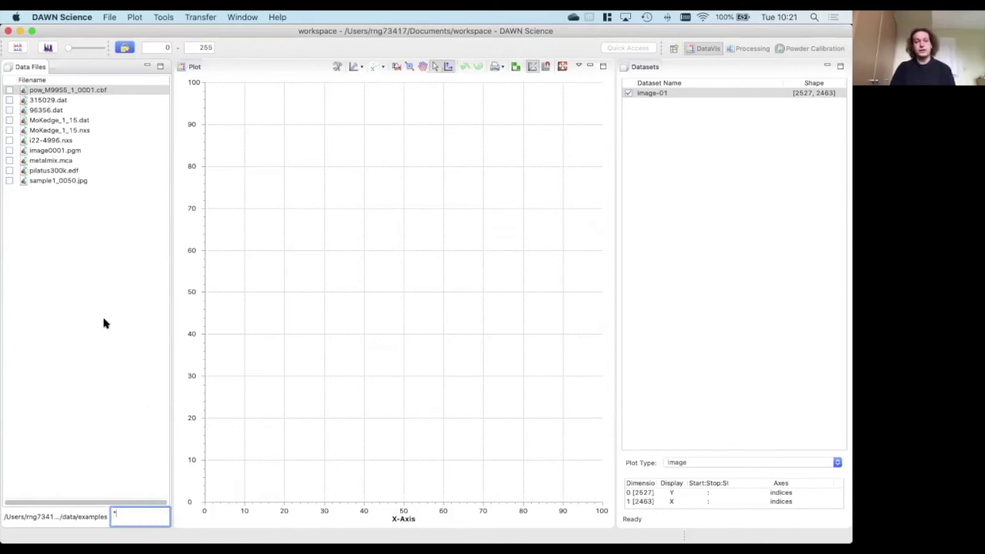
{"action": "left_click", "coordinate": [65, 132]}
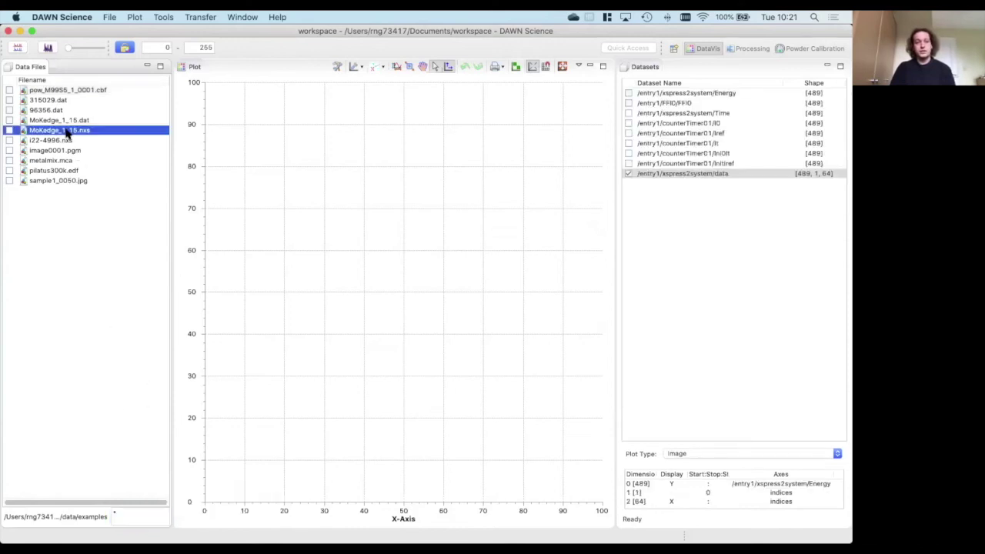
{"action": "left_click", "coordinate": [44, 90]}
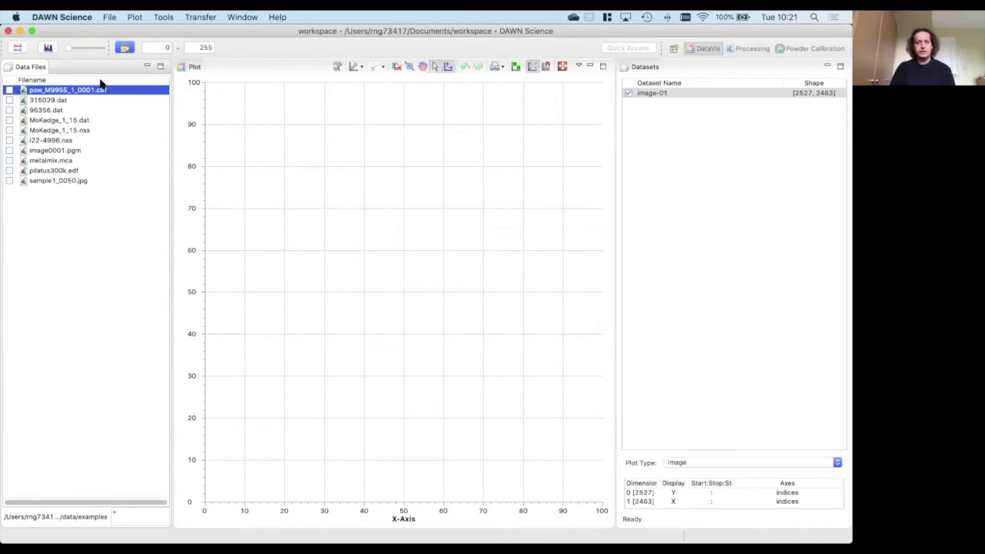
Plot the image-01 dataset and change its plot type to Line.
{"action": "left_click", "coordinate": [9, 90]}
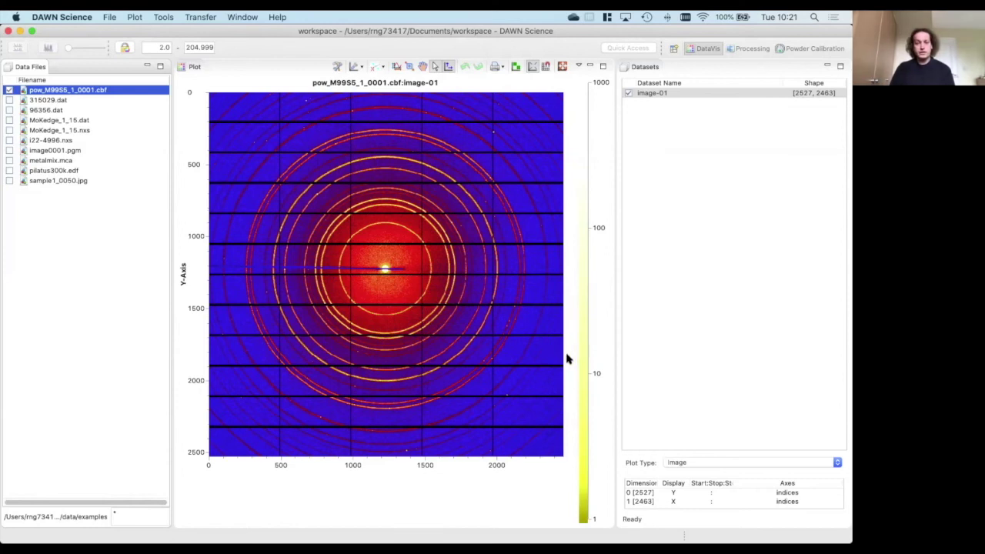
{"action": "left_click_drag", "start_coordinate": [620, 349], "coordinate": [633, 341]}
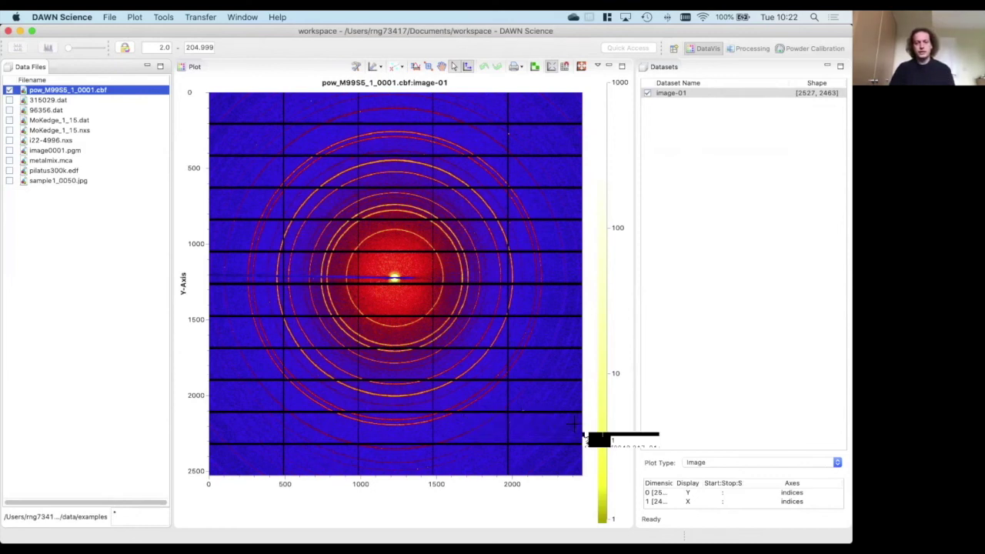
{"action": "left_click", "coordinate": [700, 463]}
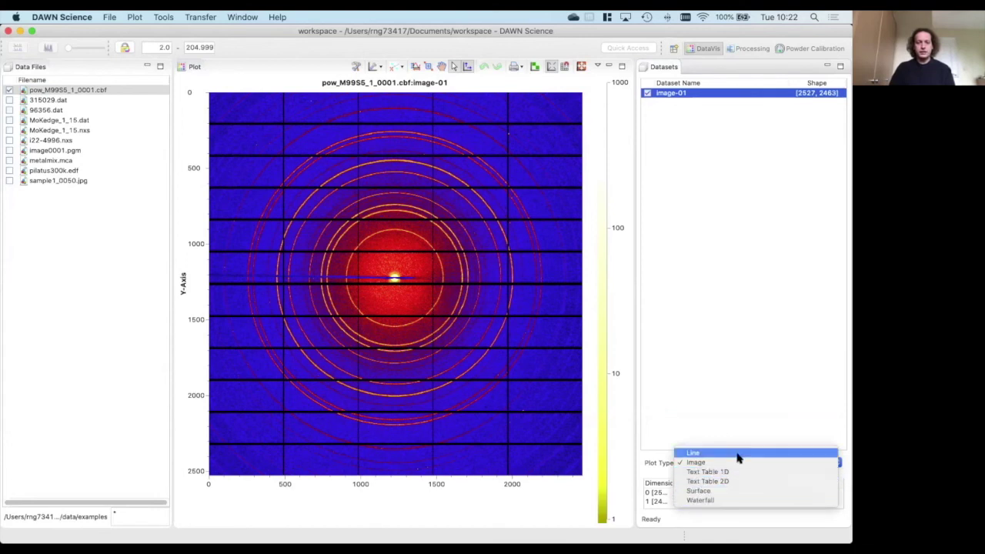
{"action": "left_click", "coordinate": [737, 457]}
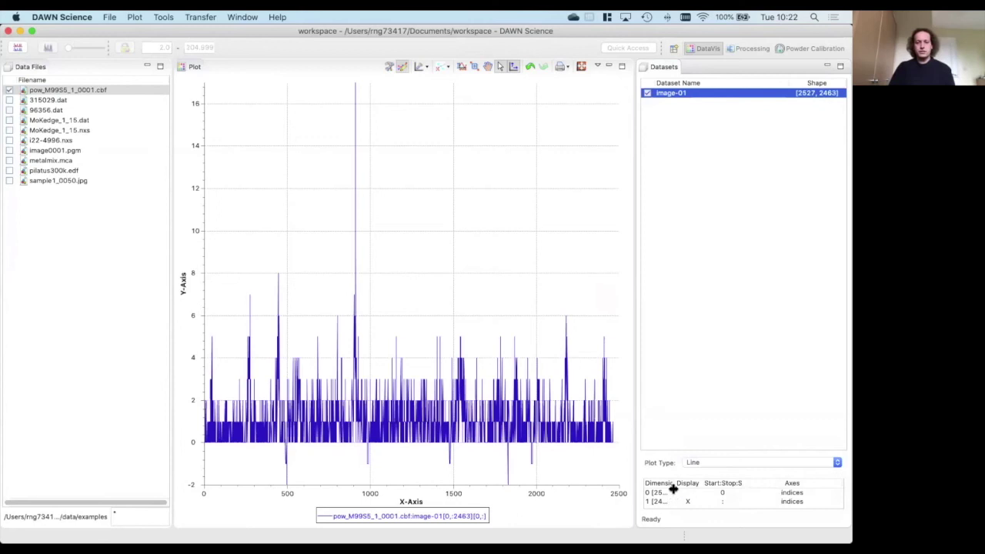
Widen the dimension table columns and slide dimension 0's slice to row 958.
{"action": "left_click_drag", "start_coordinate": [670, 482], "coordinate": [676, 482]}
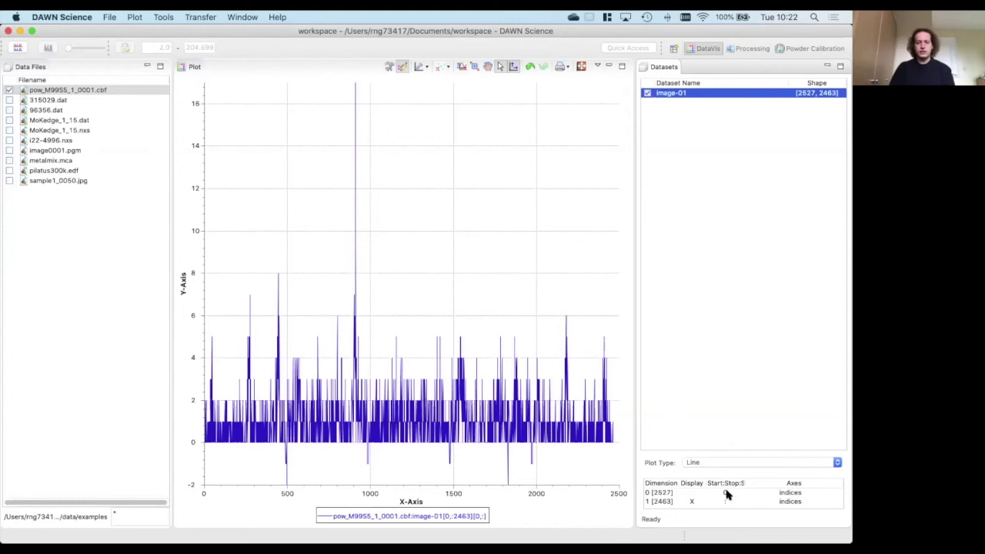
{"action": "left_click_drag", "start_coordinate": [744, 483], "coordinate": [763, 486]}
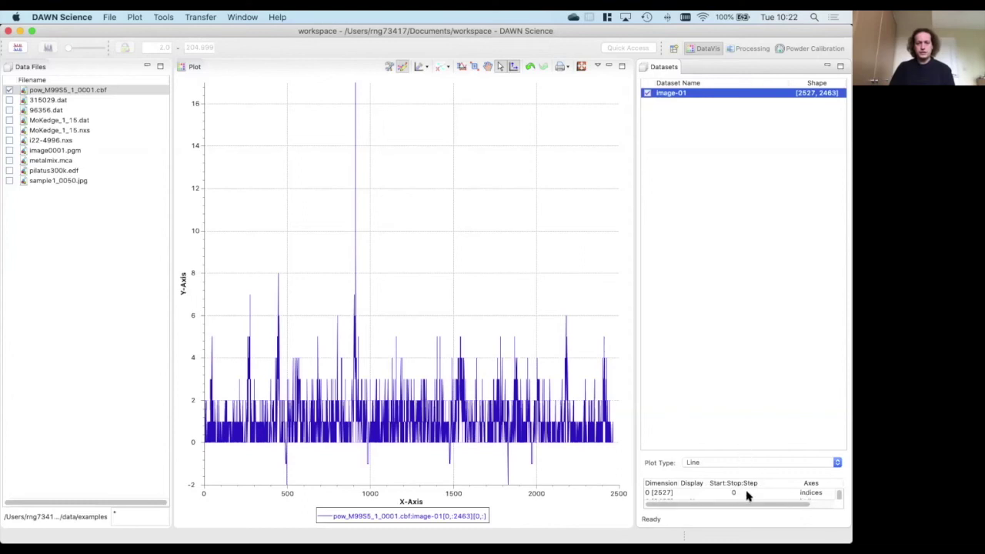
{"action": "left_click", "coordinate": [745, 495]}
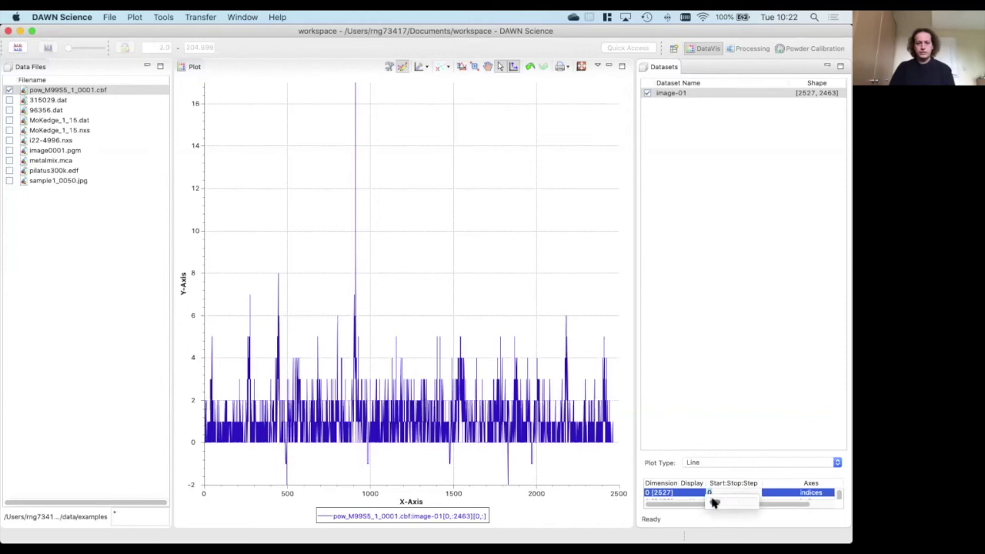
{"action": "left_click_drag", "start_coordinate": [714, 502], "coordinate": [725, 503]}
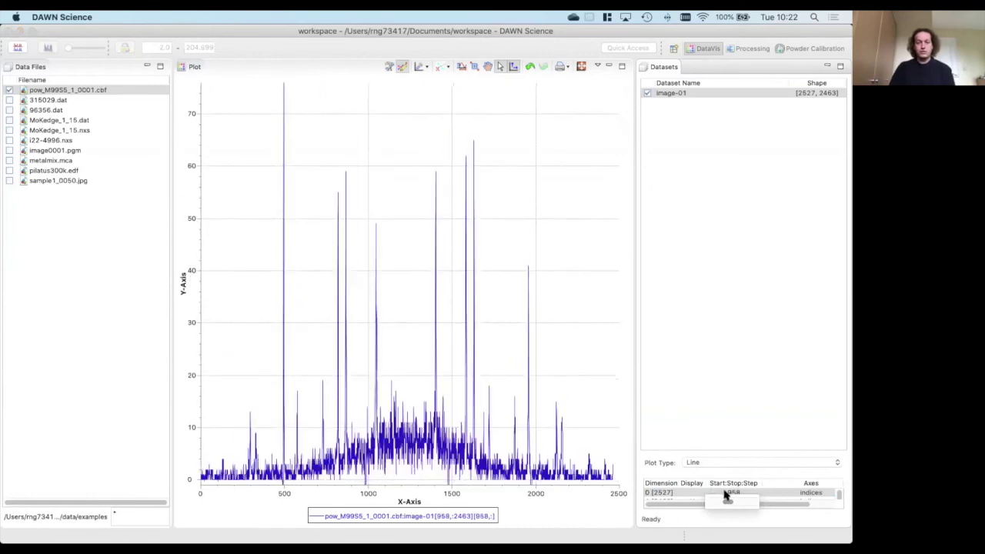
{"action": "left_click", "coordinate": [725, 494]}
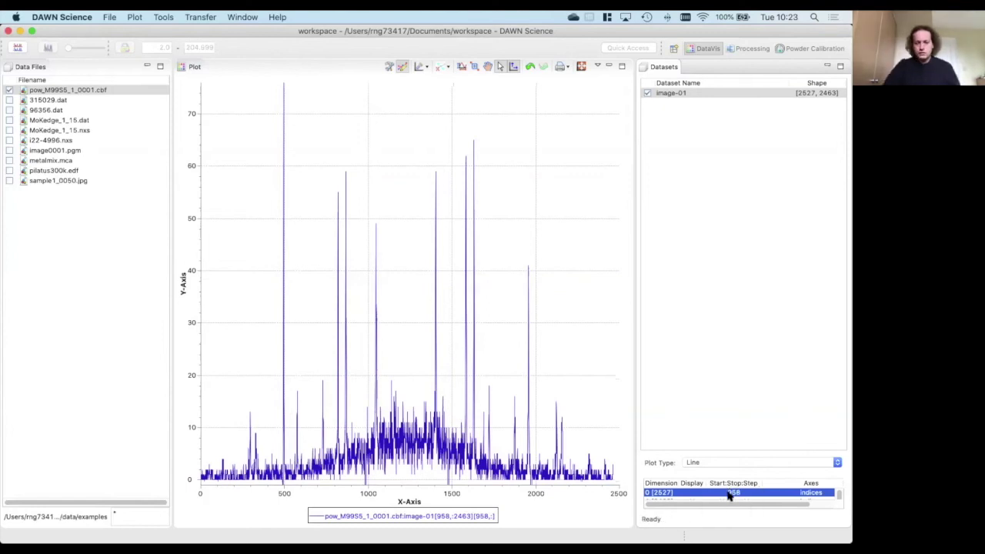
Set the dimension 0 slice to row 1000.
{"action": "left_click", "coordinate": [729, 497]}
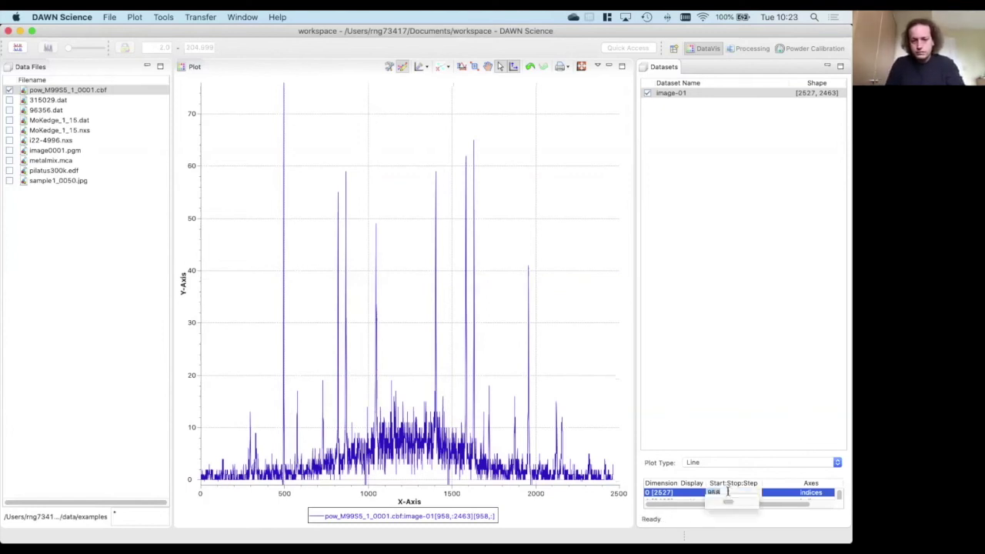
{"action": "type", "text": "100"}
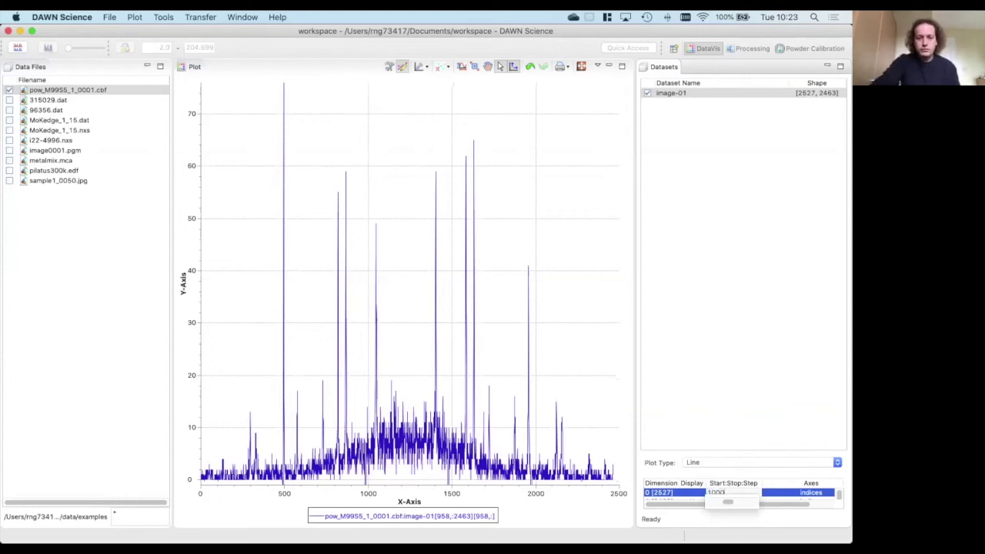
{"action": "type", "text": "0"}
{"action": "key", "text": "Return"}
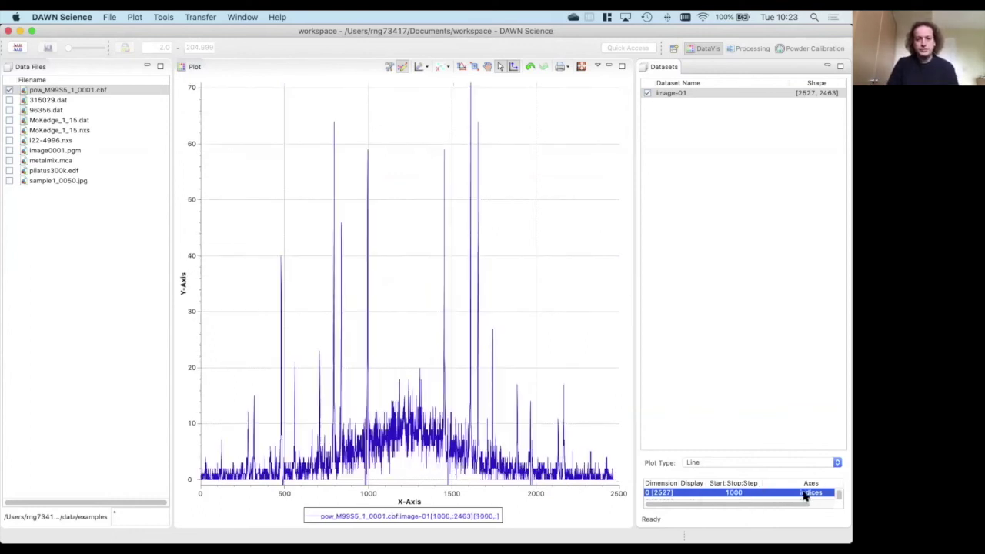
Extend the slice to 1000:1010 so rows 1000 through 1010 overlay.
{"action": "left_click", "coordinate": [736, 492]}
{"action": "left_click", "coordinate": [737, 494]}
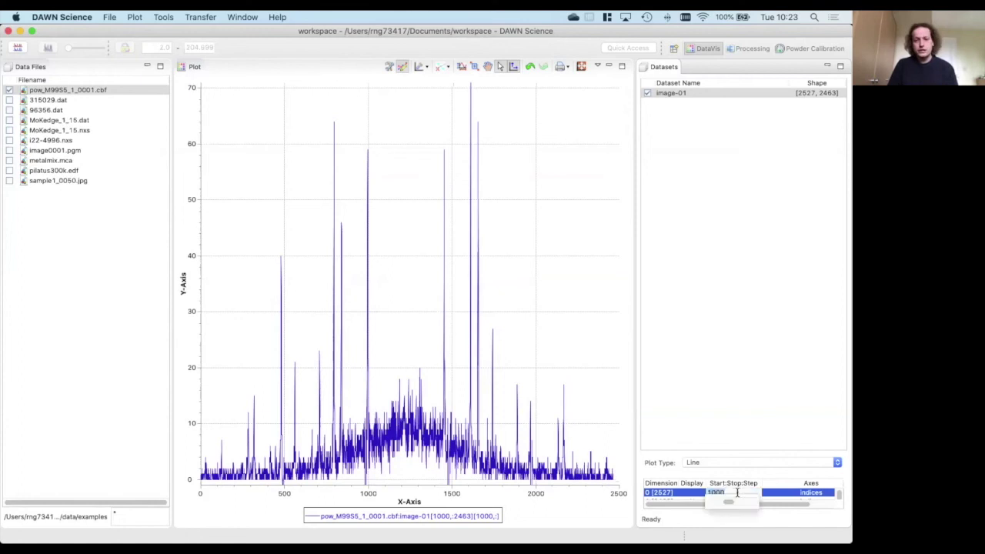
{"action": "left_click", "coordinate": [737, 493]}
{"action": "type", "text": ":"}
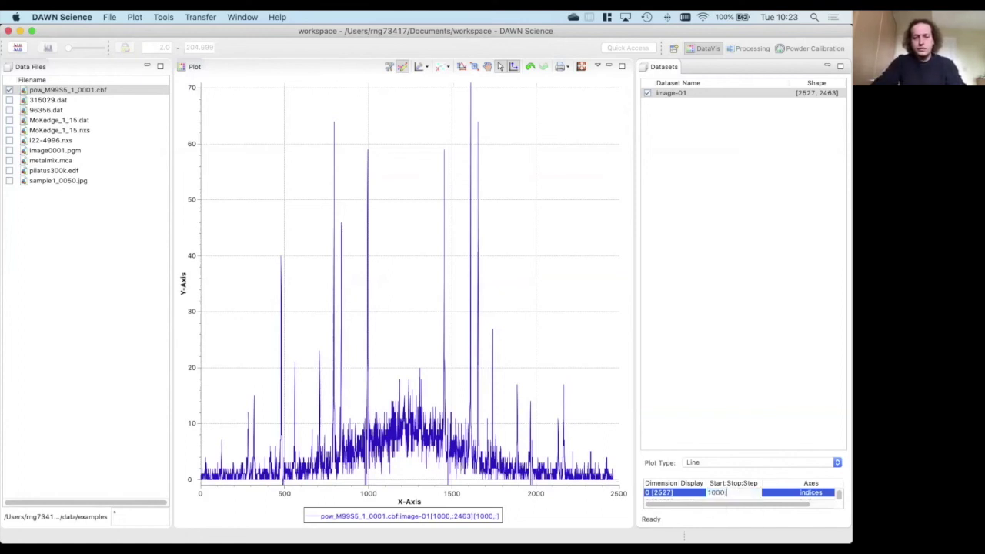
{"action": "type", "text": "1010"}
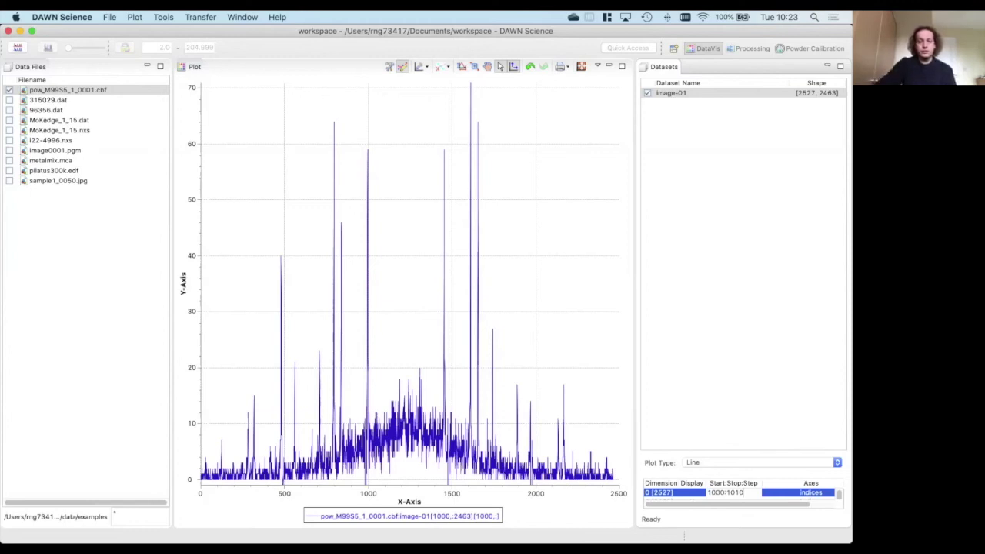
{"action": "key", "text": "Return"}
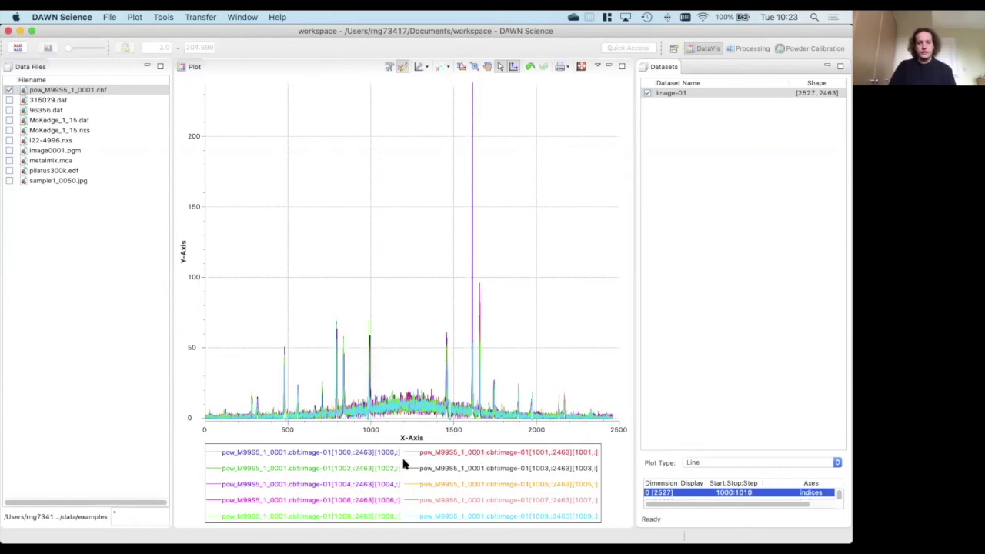
Uncheck Show Legend in the plot's Configure Settings dialog and confirm.
{"action": "left_click", "coordinate": [389, 68]}
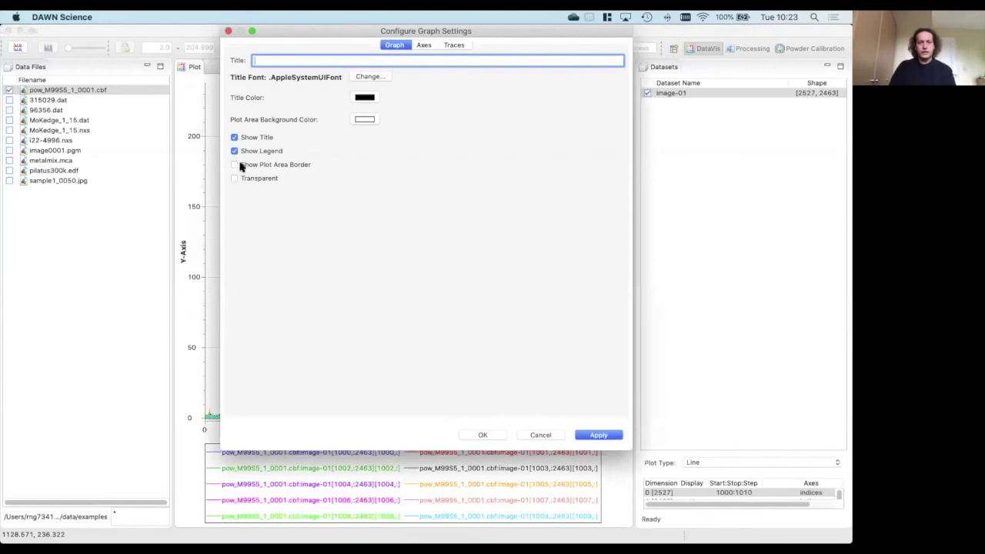
{"action": "left_click", "coordinate": [250, 152]}
{"action": "left_click", "coordinate": [485, 436]}
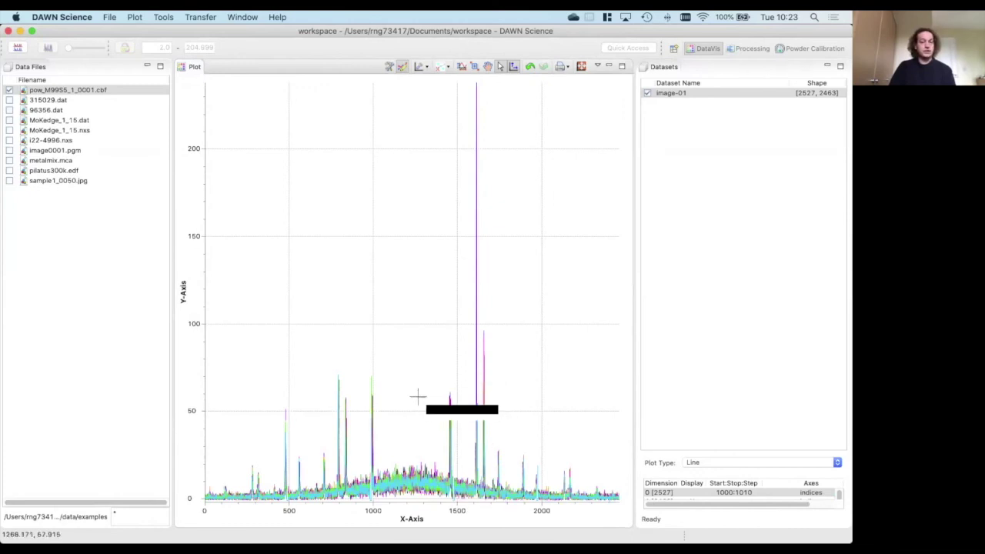
Set the slice to 1000:1100:10 to overlay every tenth row.
{"action": "left_click", "coordinate": [721, 493]}
{"action": "left_click", "coordinate": [723, 493]}
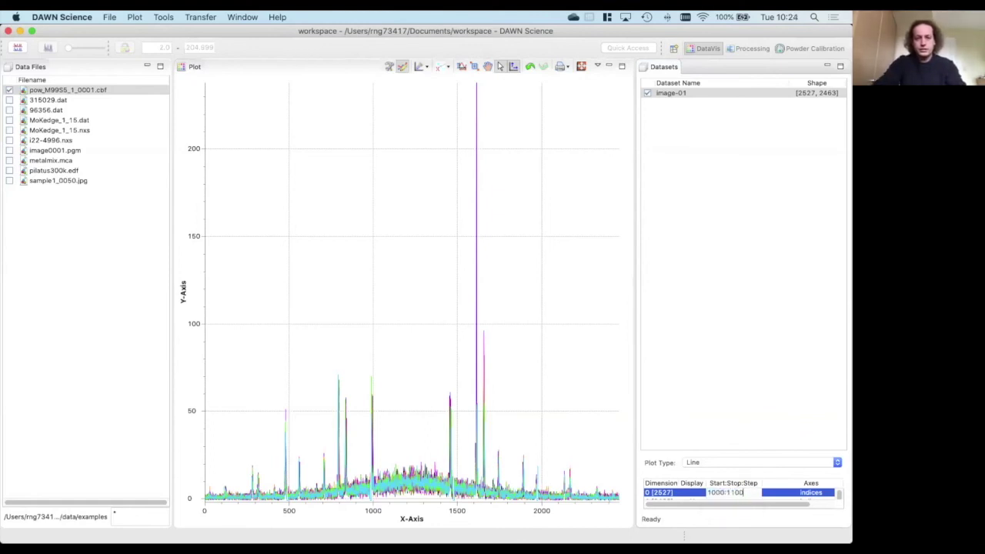
{"action": "type", "text": "10"}
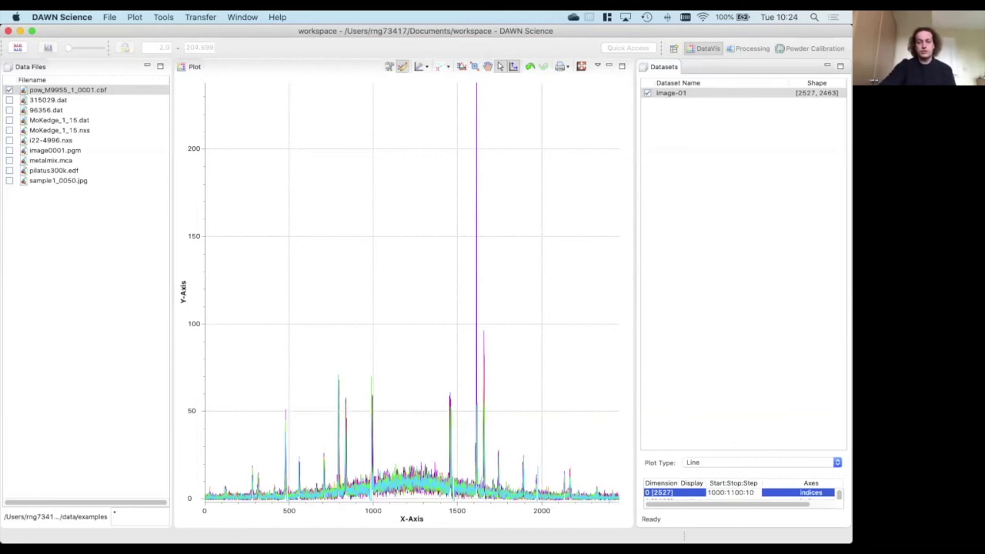
{"action": "key", "text": "Return"}
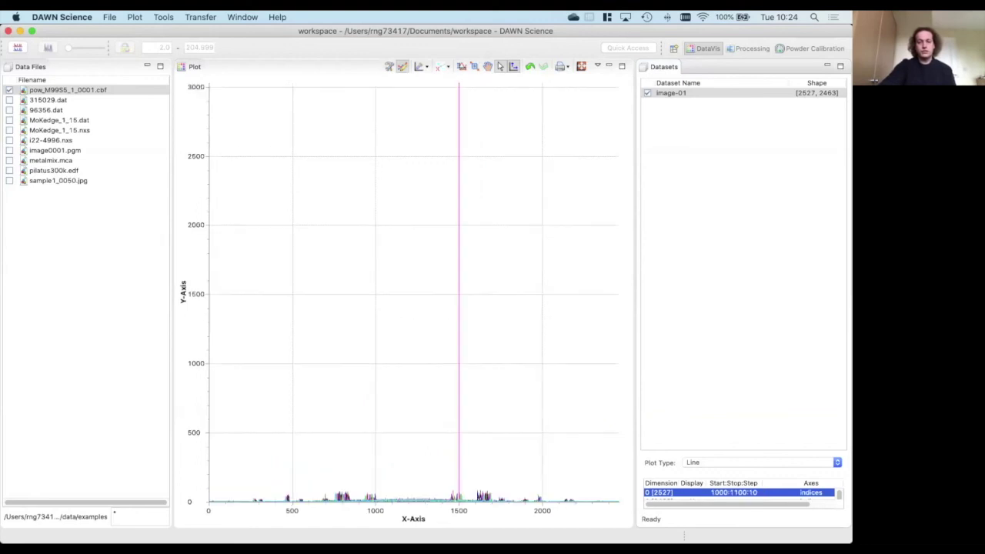
{"action": "left_click", "coordinate": [435, 346]}
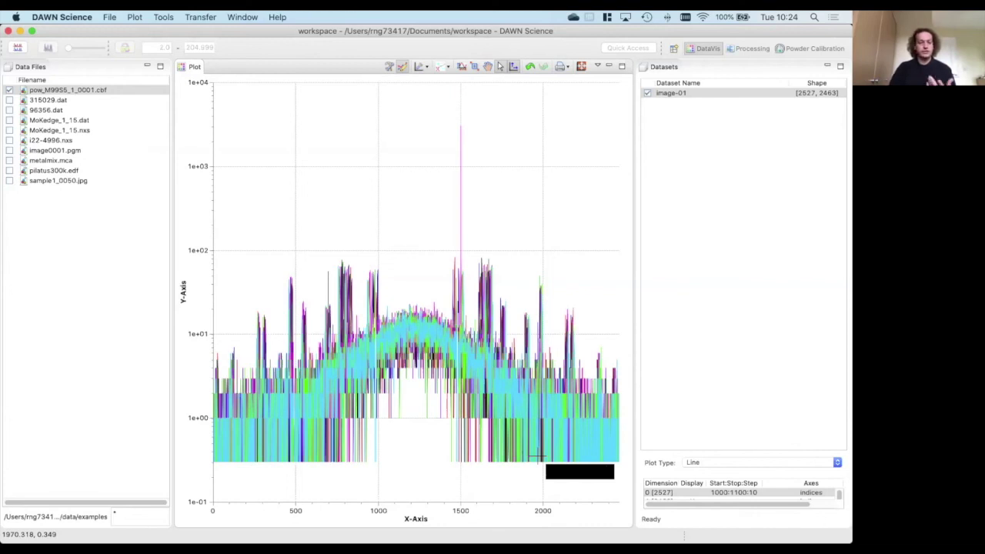
Shift the slice range to 882:982:10 and select the image-01 dataset.
{"action": "left_click", "coordinate": [715, 493]}
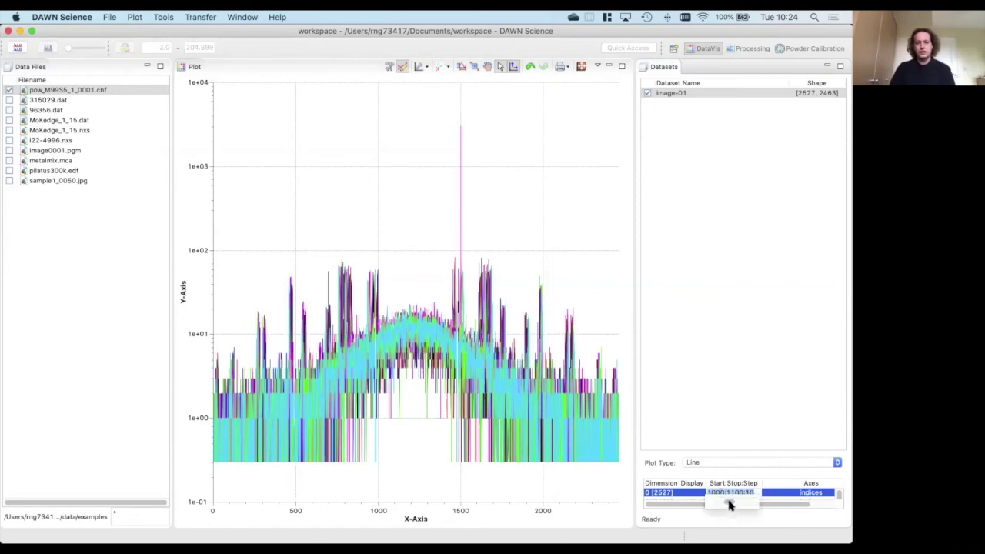
{"action": "mouse_move", "coordinate": [726, 503]}
{"action": "left_mouse_down"}
{"action": "mouse_move", "coordinate": [743, 504]}
{"action": "mouse_move", "coordinate": [727, 503]}
{"action": "left_mouse_up"}
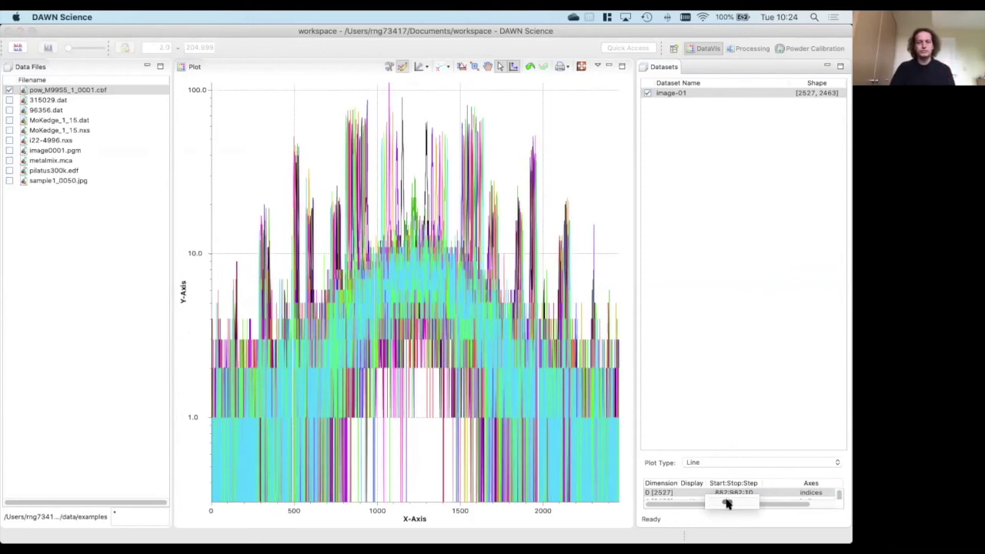
{"action": "left_click", "coordinate": [689, 424]}
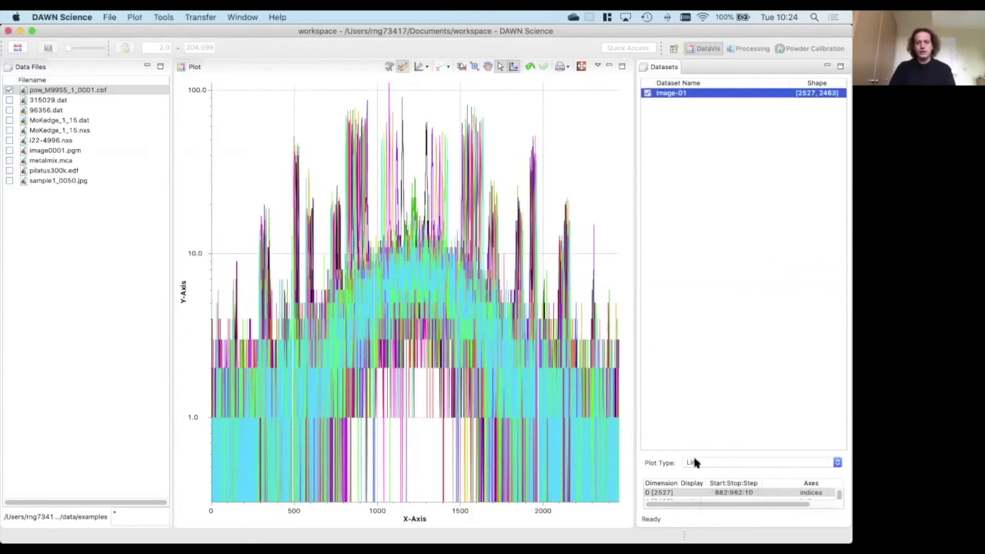
Change image-01's plot type back to Image.
{"action": "left_click", "coordinate": [694, 463]}
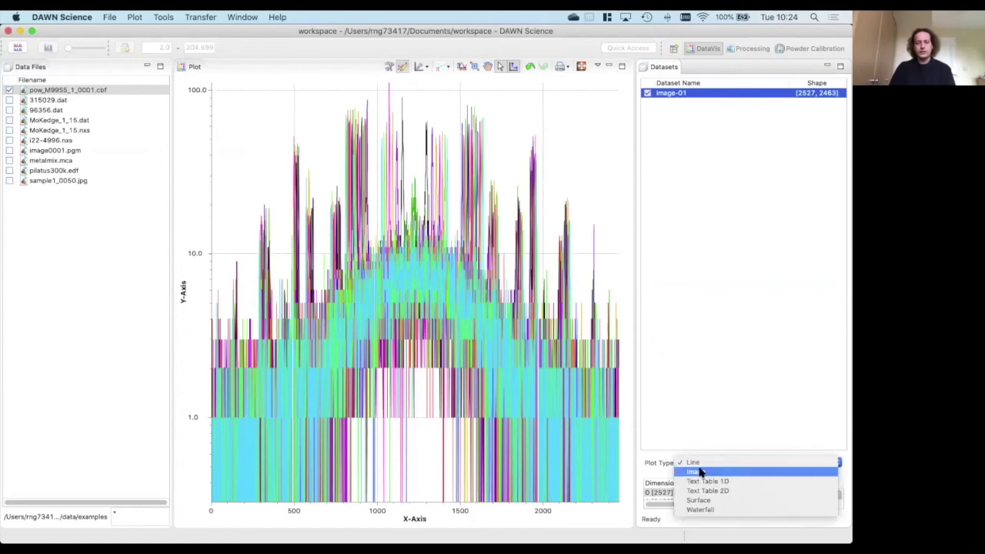
{"action": "left_click", "coordinate": [698, 471]}
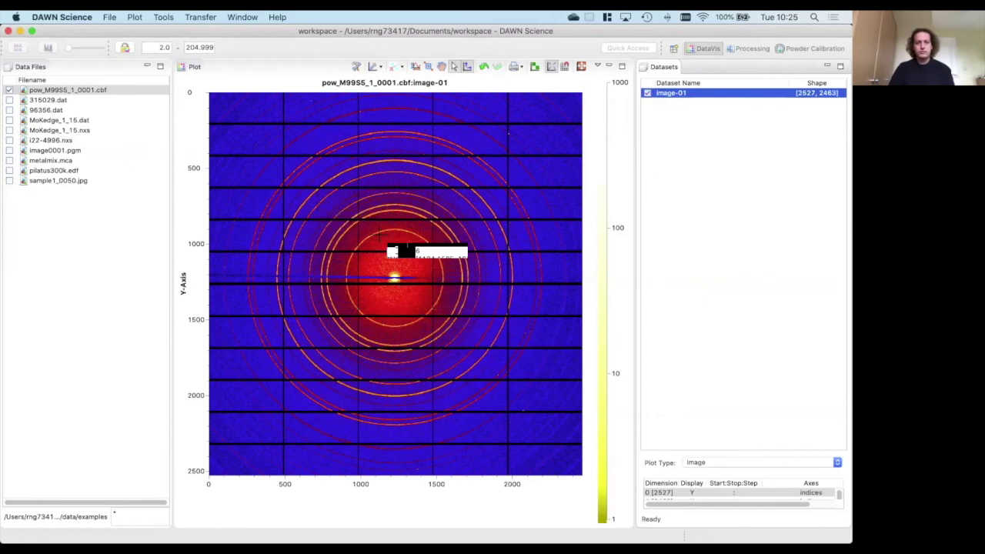
{"action": "left_click", "coordinate": [382, 68]}
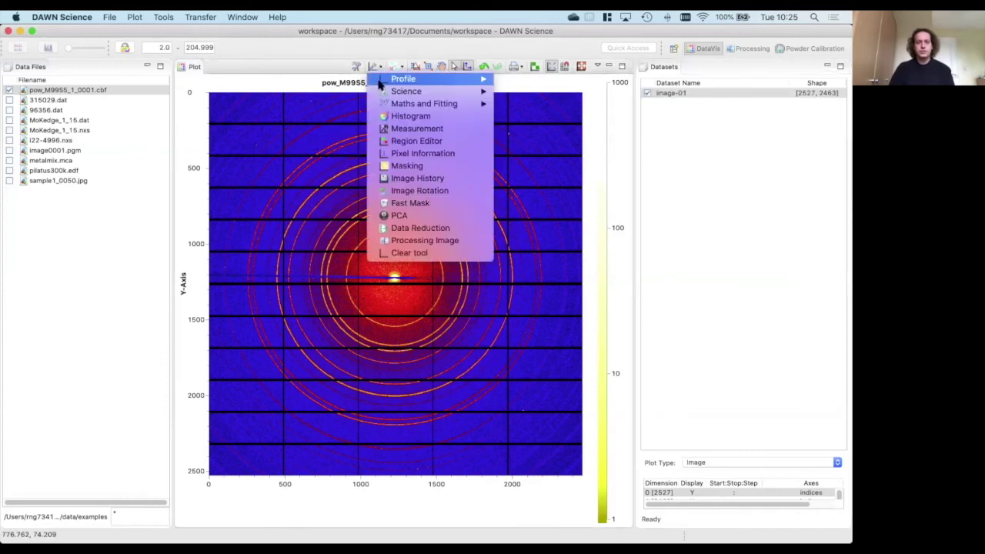
Open Fast Mask, widen its panel, keep Box regions, and select the Lower threshold field.
{"action": "left_click", "coordinate": [435, 203]}
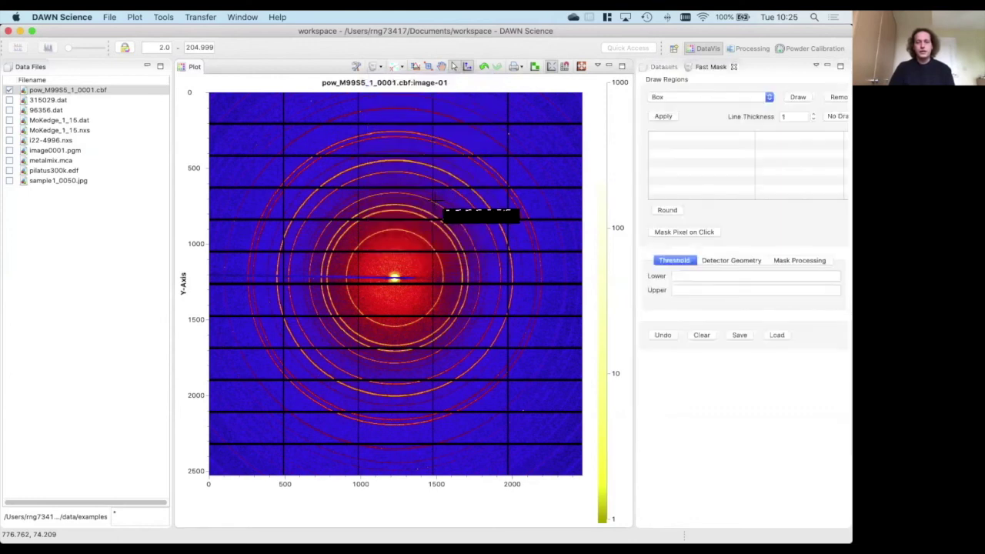
{"action": "left_click_drag", "start_coordinate": [634, 174], "coordinate": [585, 174]}
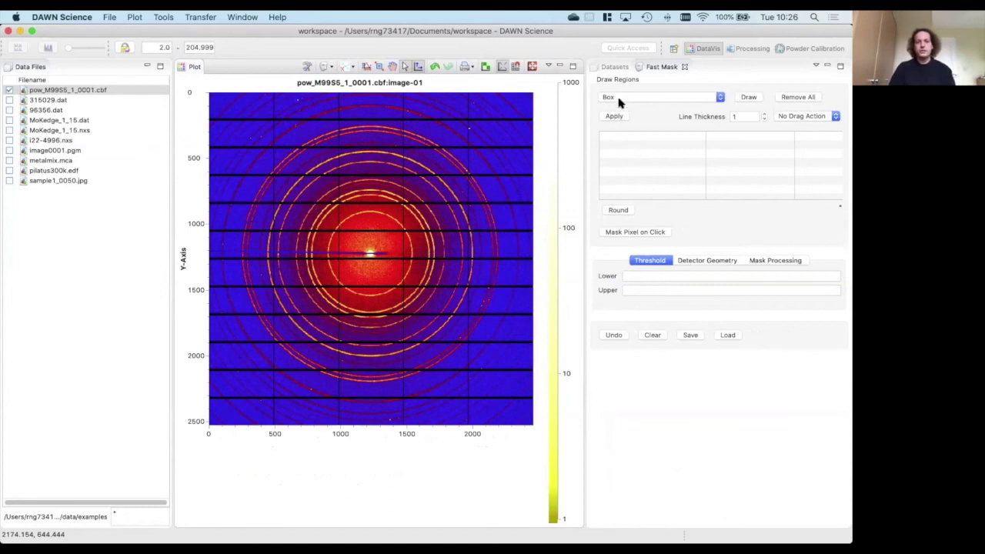
{"action": "left_click", "coordinate": [701, 102]}
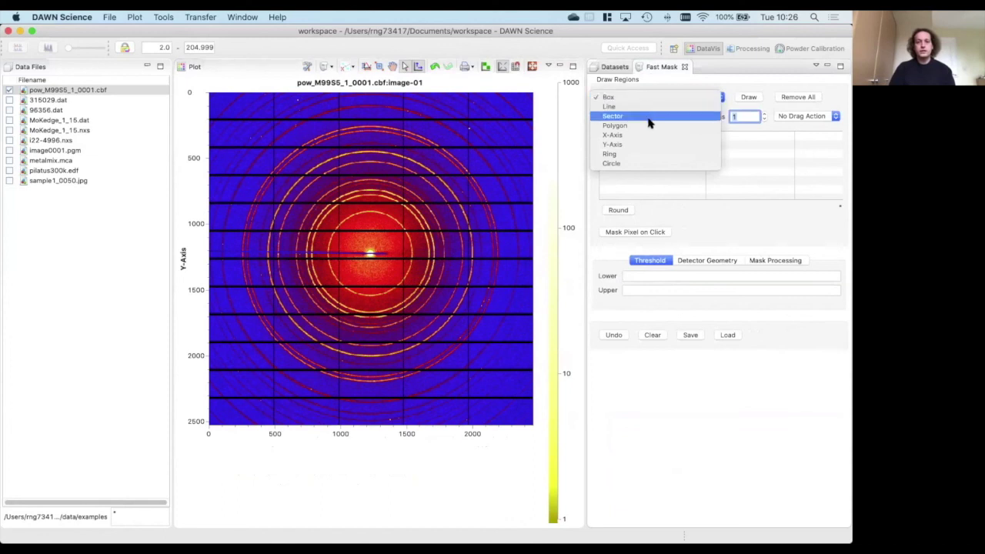
{"action": "left_click", "coordinate": [657, 219]}
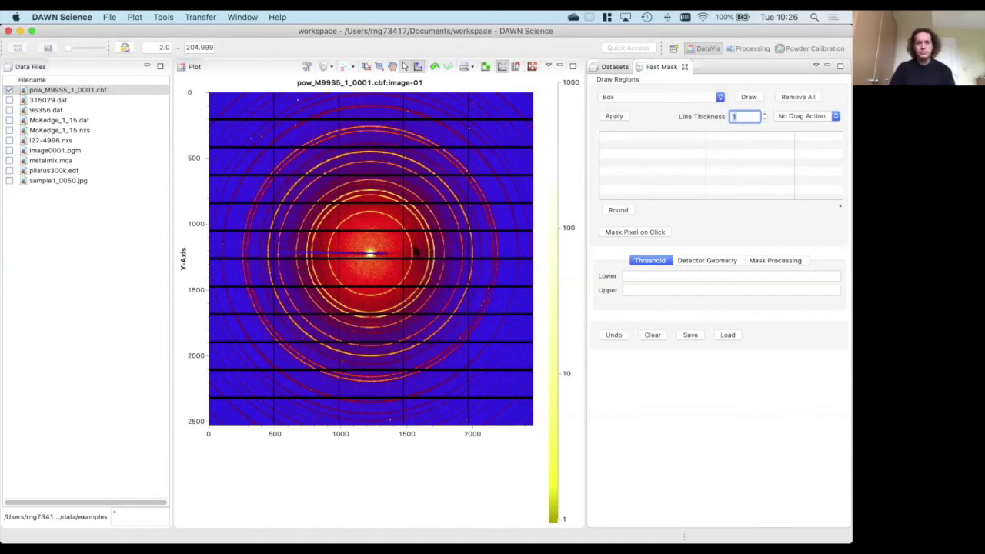
{"action": "left_click", "coordinate": [654, 276]}
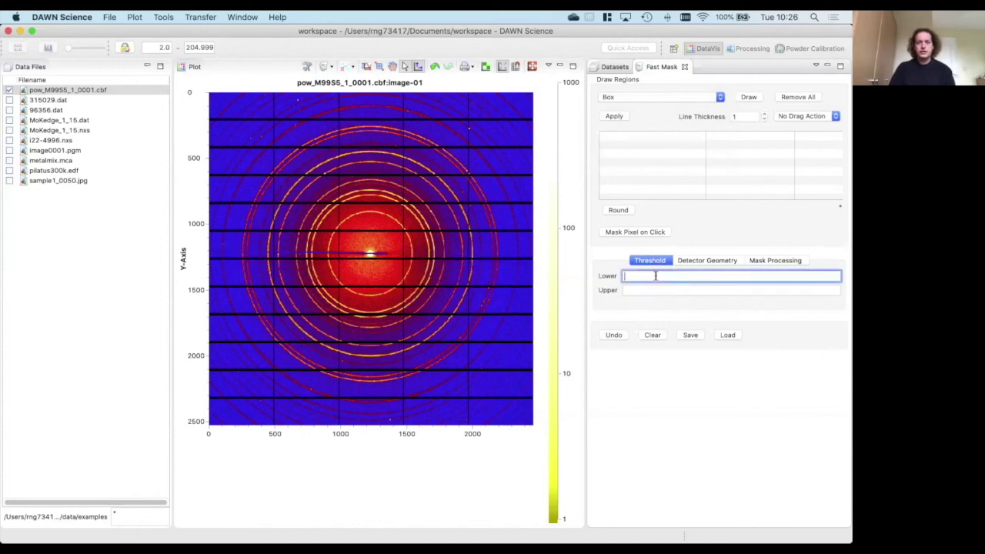
Mask pixels below a lower threshold of 0, then set the region shape to Line for drawing.
{"action": "type", "text": "0"}
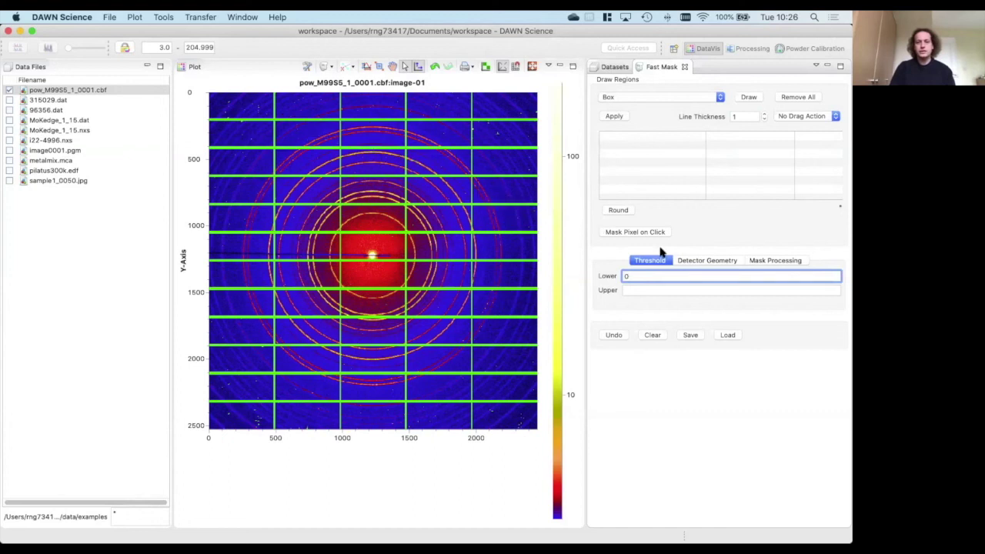
{"action": "left_click", "coordinate": [628, 98]}
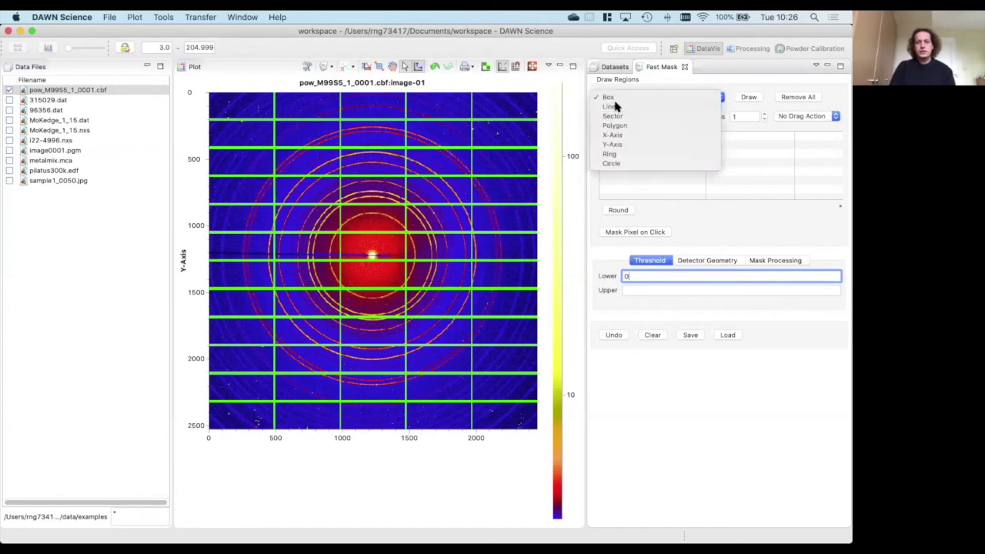
{"action": "left_click", "coordinate": [611, 106]}
{"action": "left_click", "coordinate": [745, 97]}
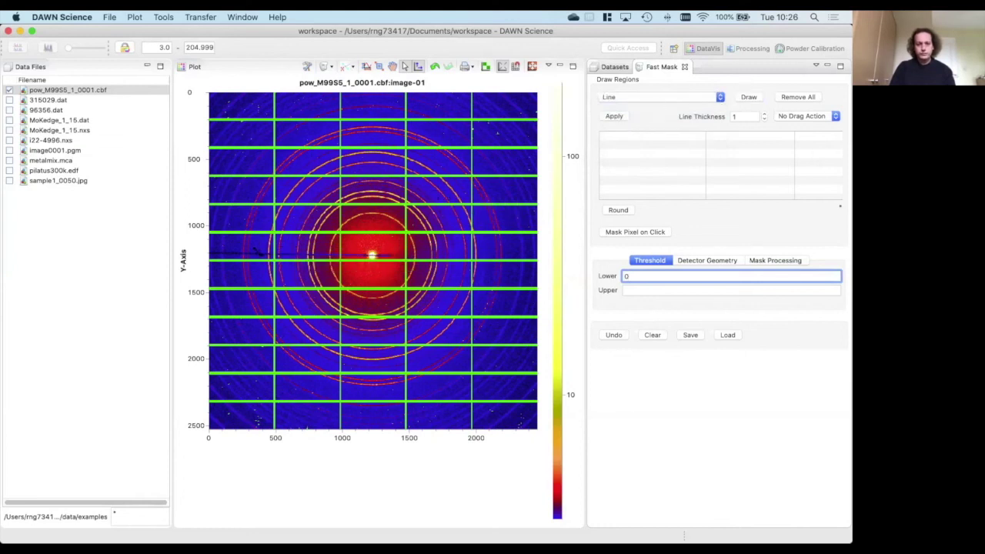
Draw a line over the beam stop from the image's left edge to the beam centre.
{"action": "left_click", "coordinate": [339, 244]}
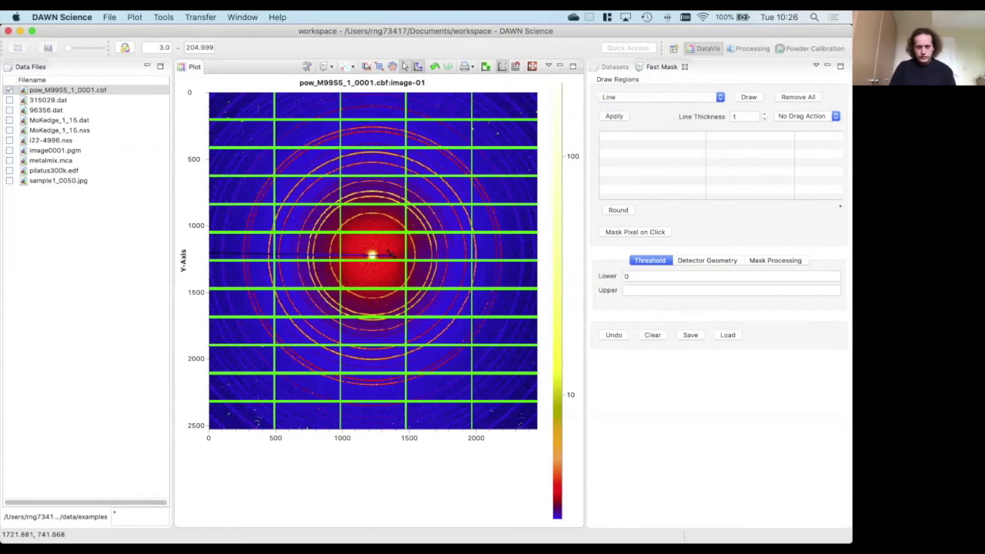
{"action": "left_click_drag", "start_coordinate": [392, 260], "coordinate": [392, 260]}
{"action": "left_click_drag", "start_coordinate": [257, 257], "coordinate": [206, 260]}
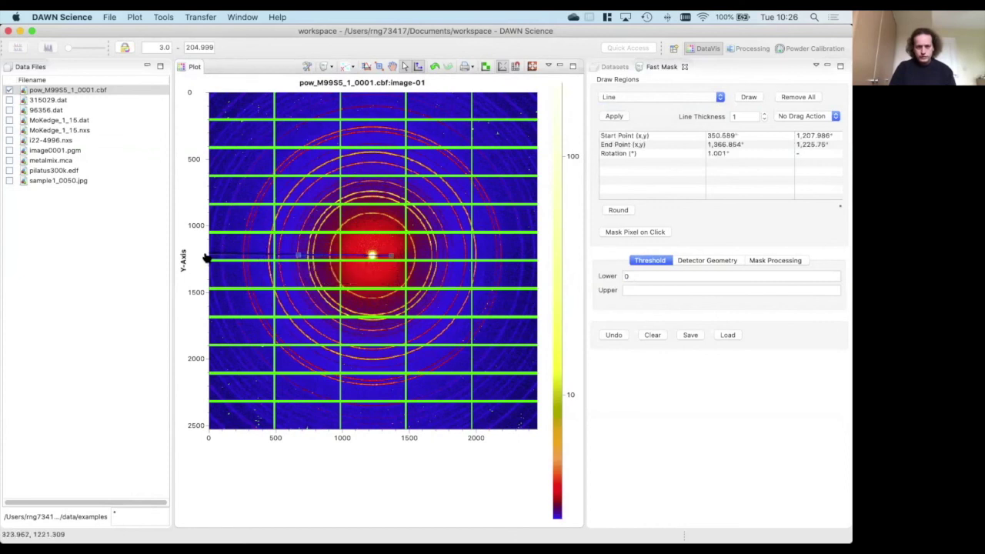
{"action": "left_click_drag", "start_coordinate": [207, 256], "coordinate": [206, 257]}
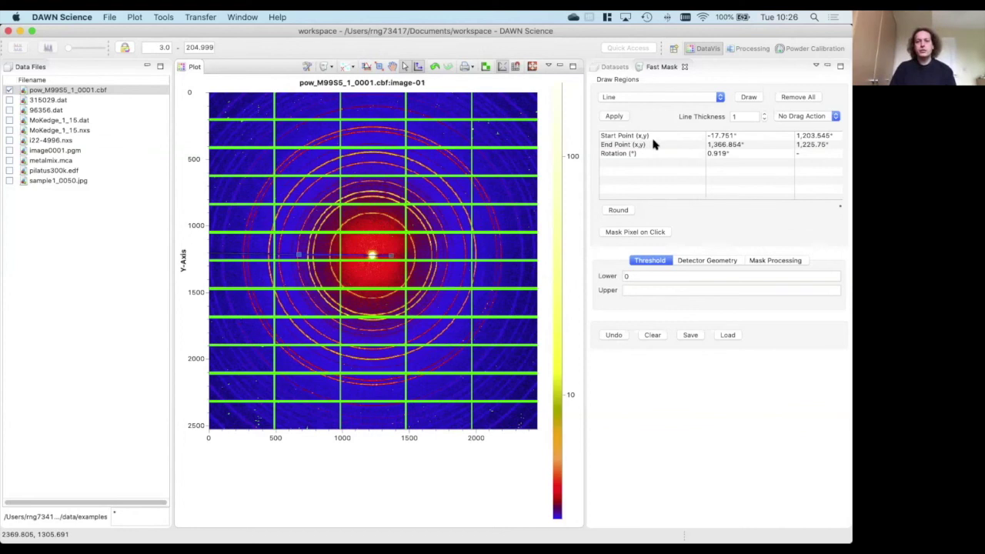
Set the line thickness to 30 pixels and apply it as a mask.
{"action": "double_click", "coordinate": [760, 116]}
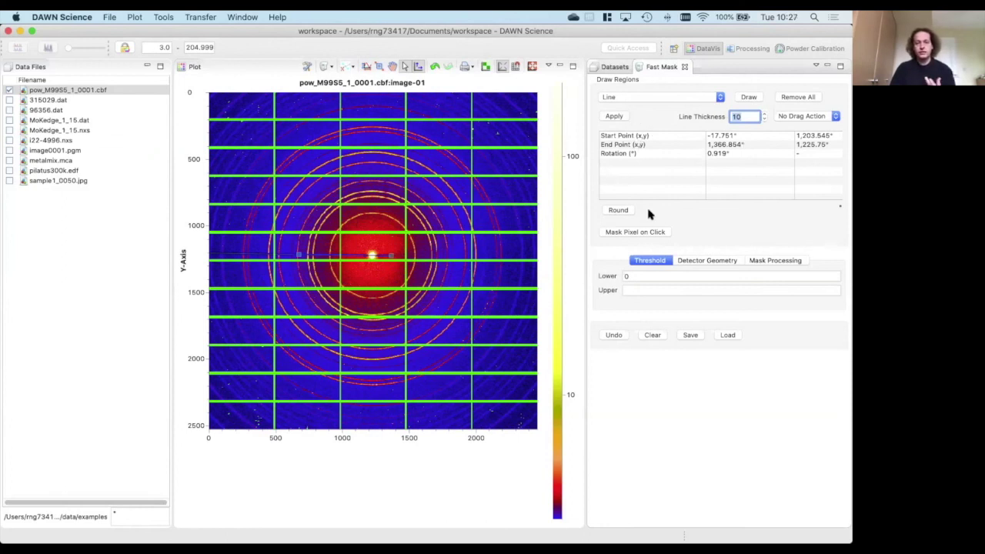
{"action": "left_click", "coordinate": [614, 116]}
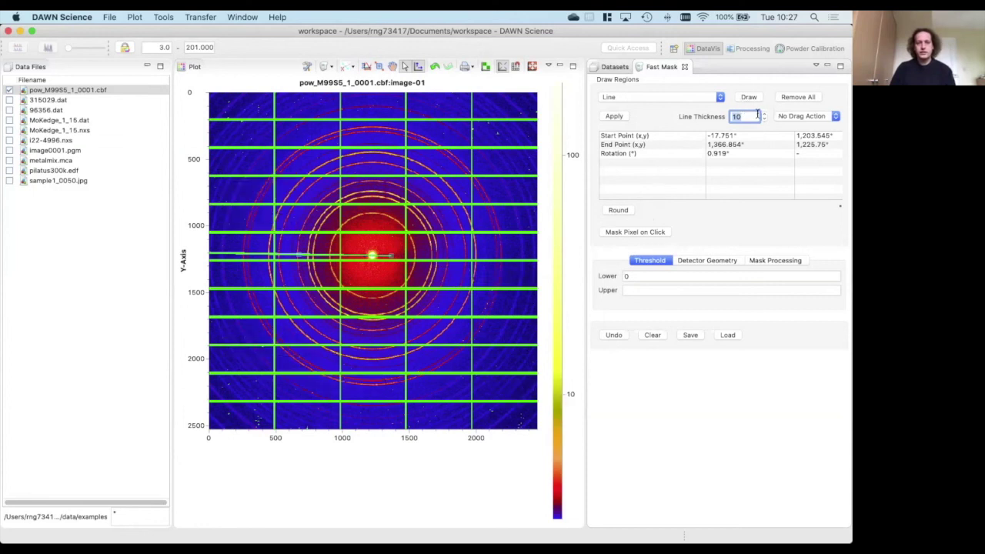
{"action": "type", "text": "30"}
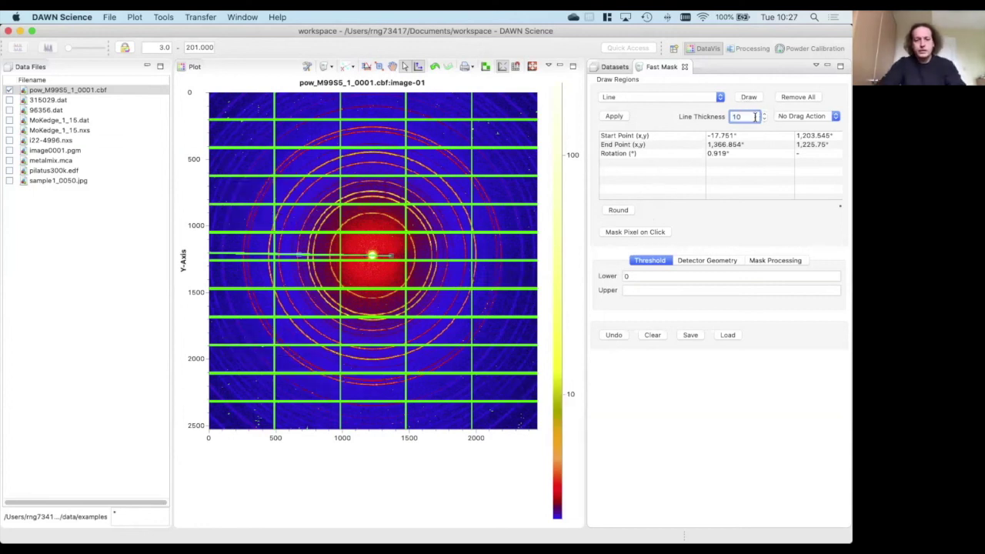
{"action": "left_click", "coordinate": [619, 117]}
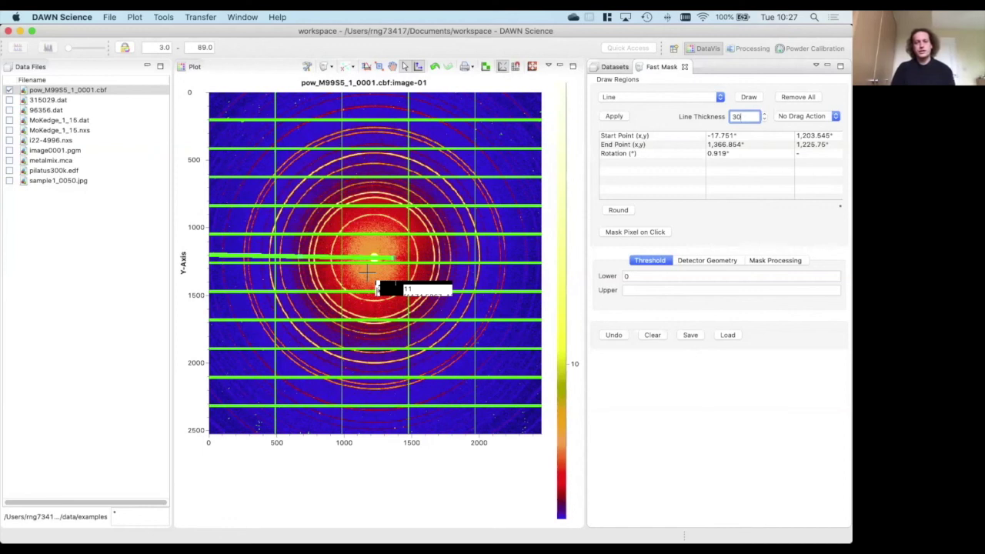
{"action": "key", "text": "super+a"}
In the Mask Processing options, invert the mask twice, then clear the beam-stop line mask.
{"action": "left_click", "coordinate": [690, 262]}
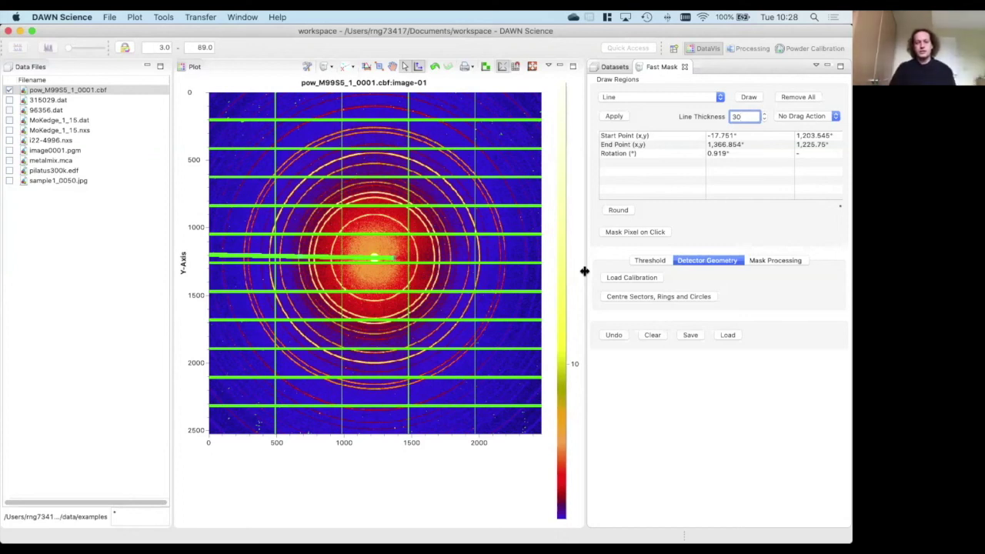
{"action": "left_click", "coordinate": [783, 261]}
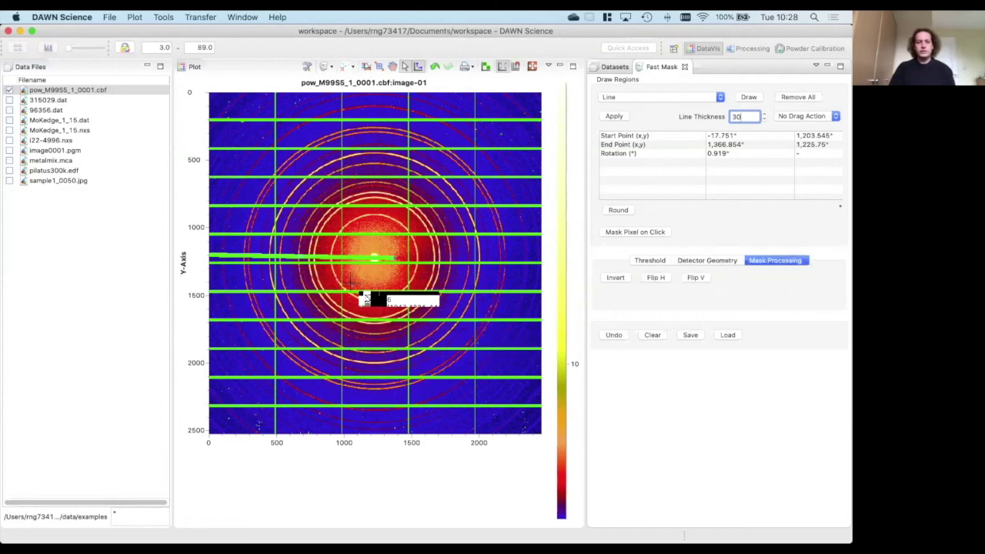
{"action": "left_click", "coordinate": [614, 278]}
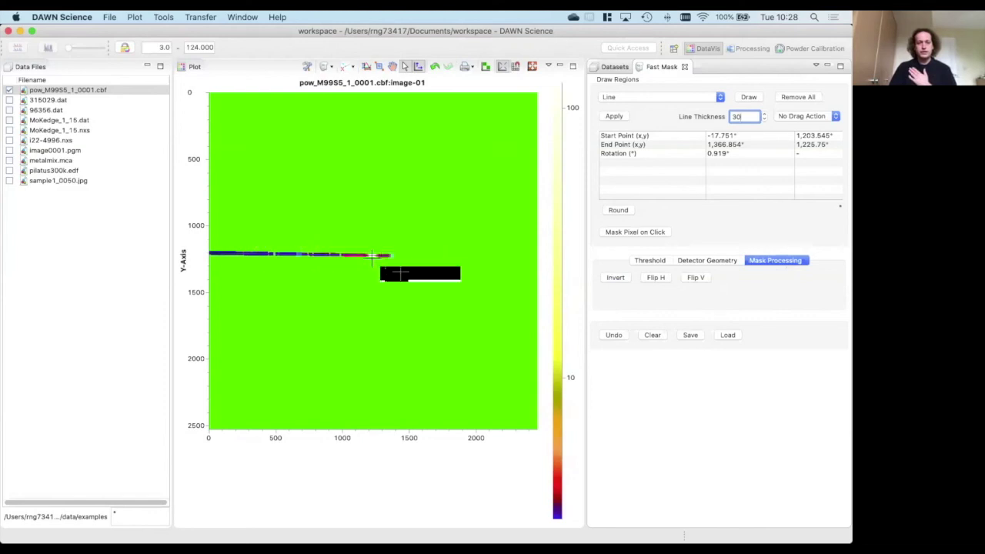
{"action": "left_click", "coordinate": [614, 277]}
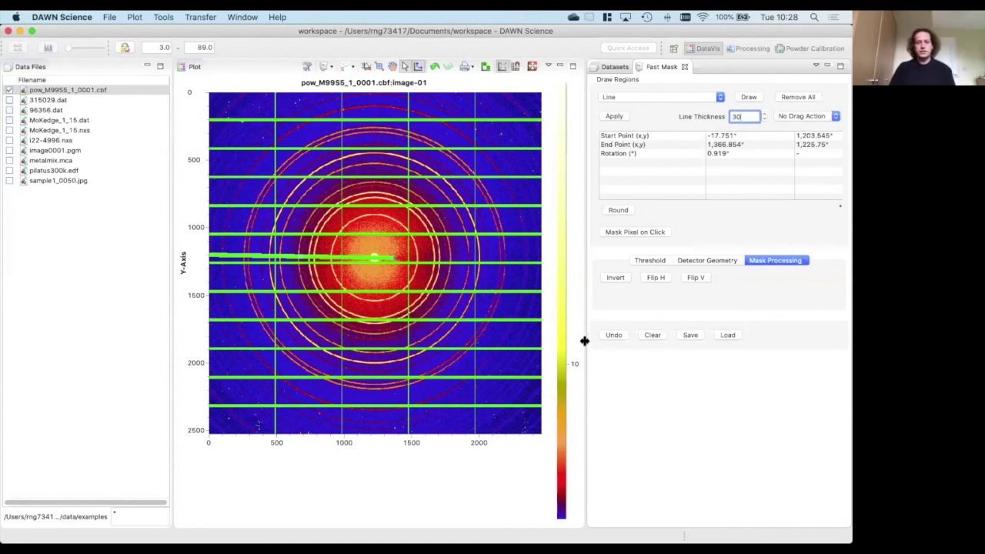
{"action": "left_click", "coordinate": [653, 338]}
Delete the Lower threshold value so the detector gaps are no longer masked.
{"action": "left_click_drag", "start_coordinate": [319, 255], "coordinate": [590, 253]}
{"action": "left_click", "coordinate": [651, 260]}
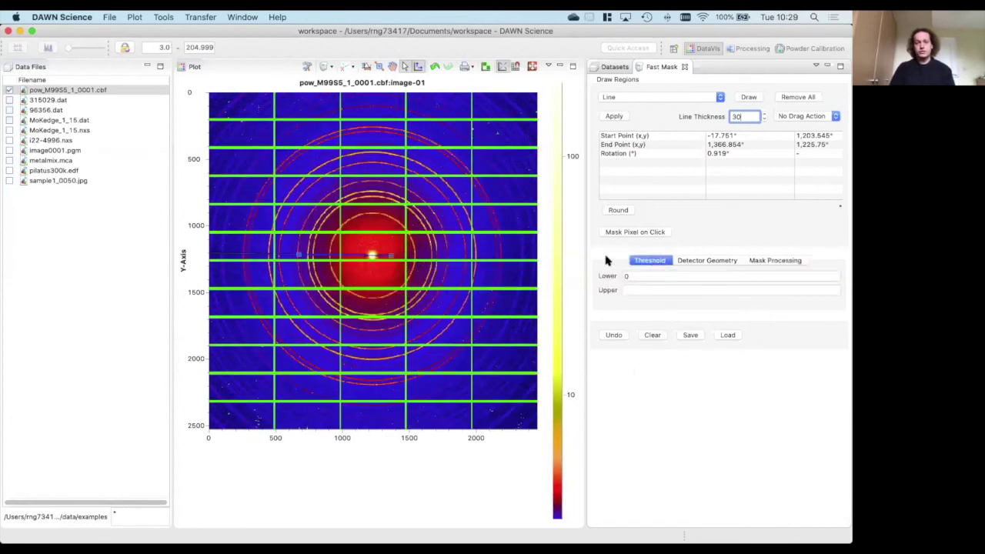
{"action": "left_click", "coordinate": [627, 277]}
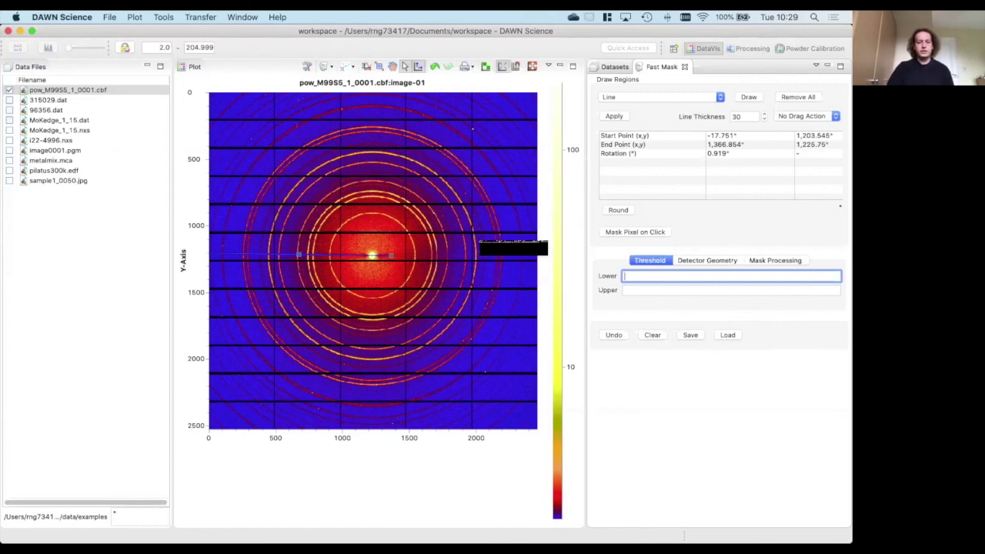
{"action": "key", "text": "ctrl+Up"}
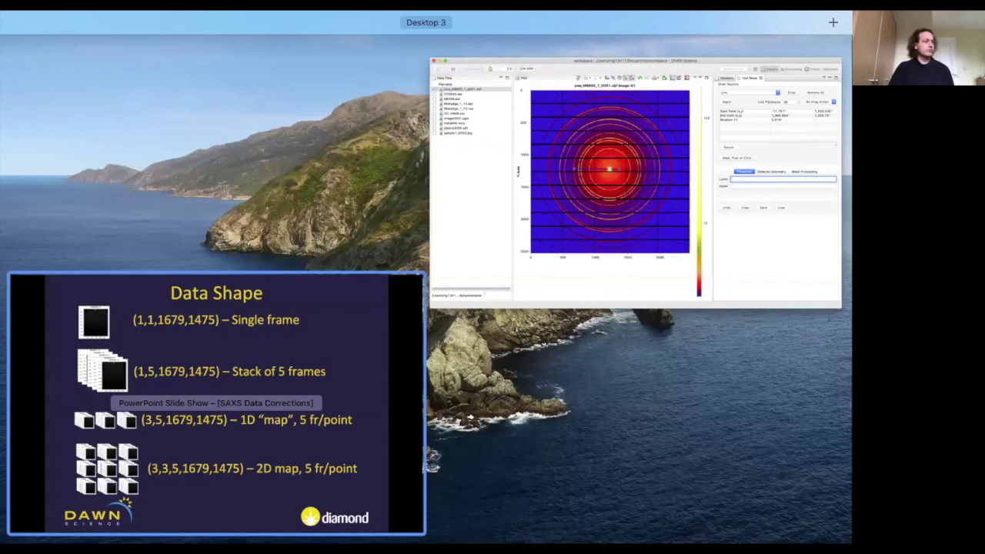
{"action": "key", "text": "ctrl+Up"}
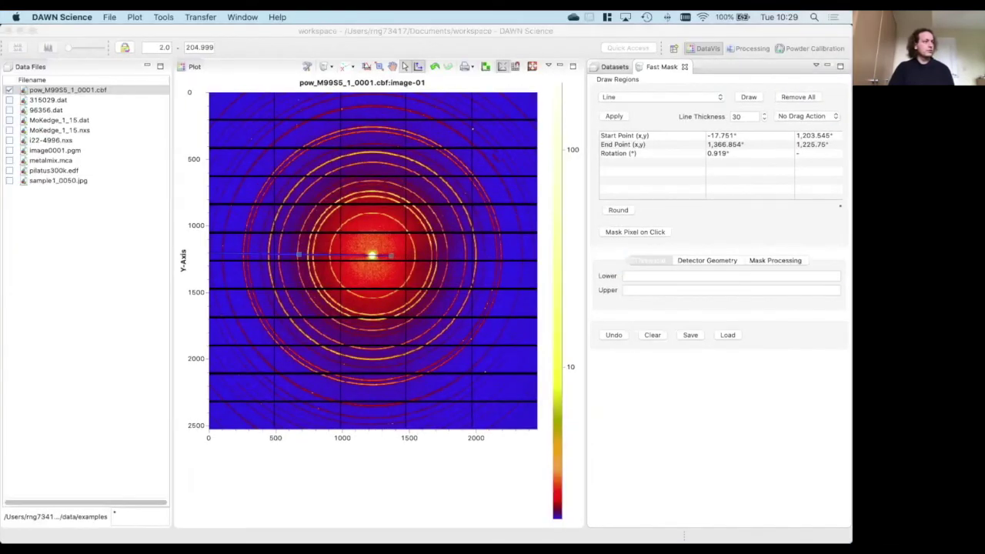